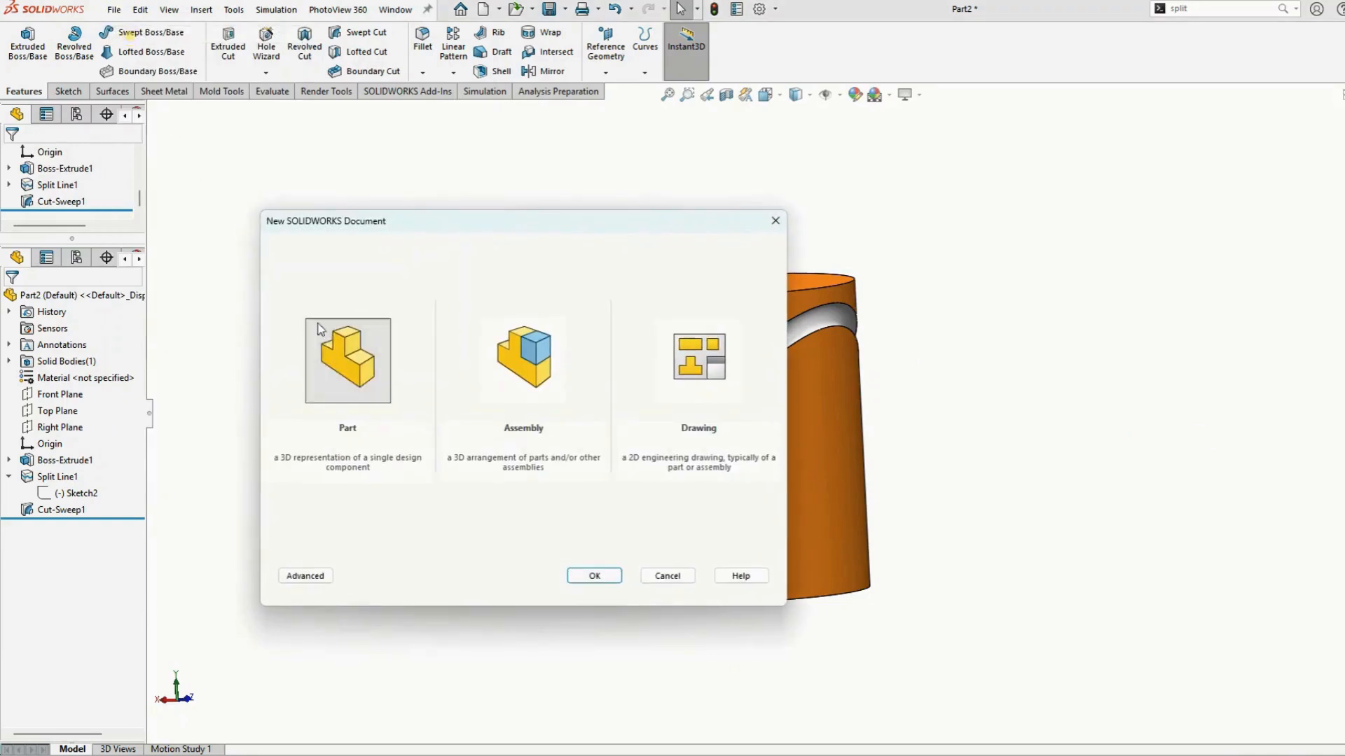
# Create a new part document
pyautogui.click(337, 338)
pyautogui.click(595, 575)
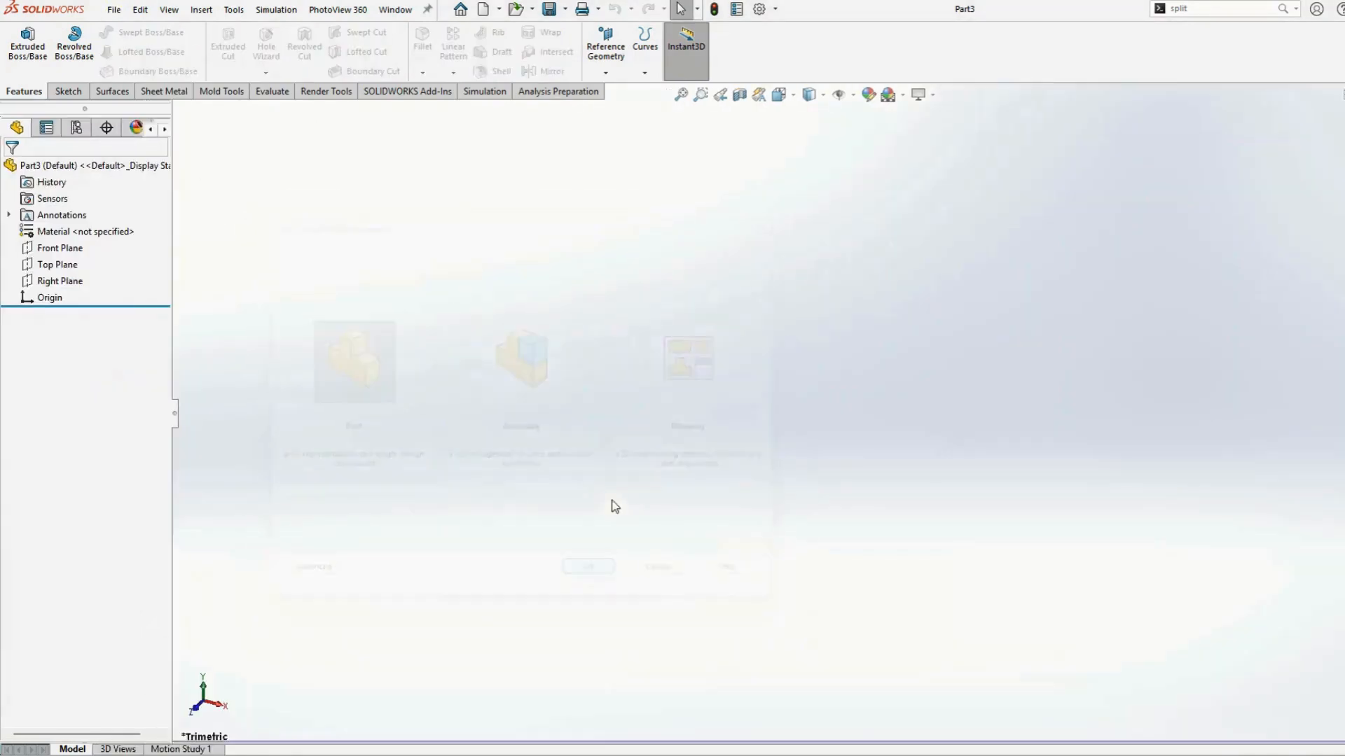
# Sketch a circle centered on the origin on the Top Plane, about 69 mm in diameter
pyautogui.click(61, 264)
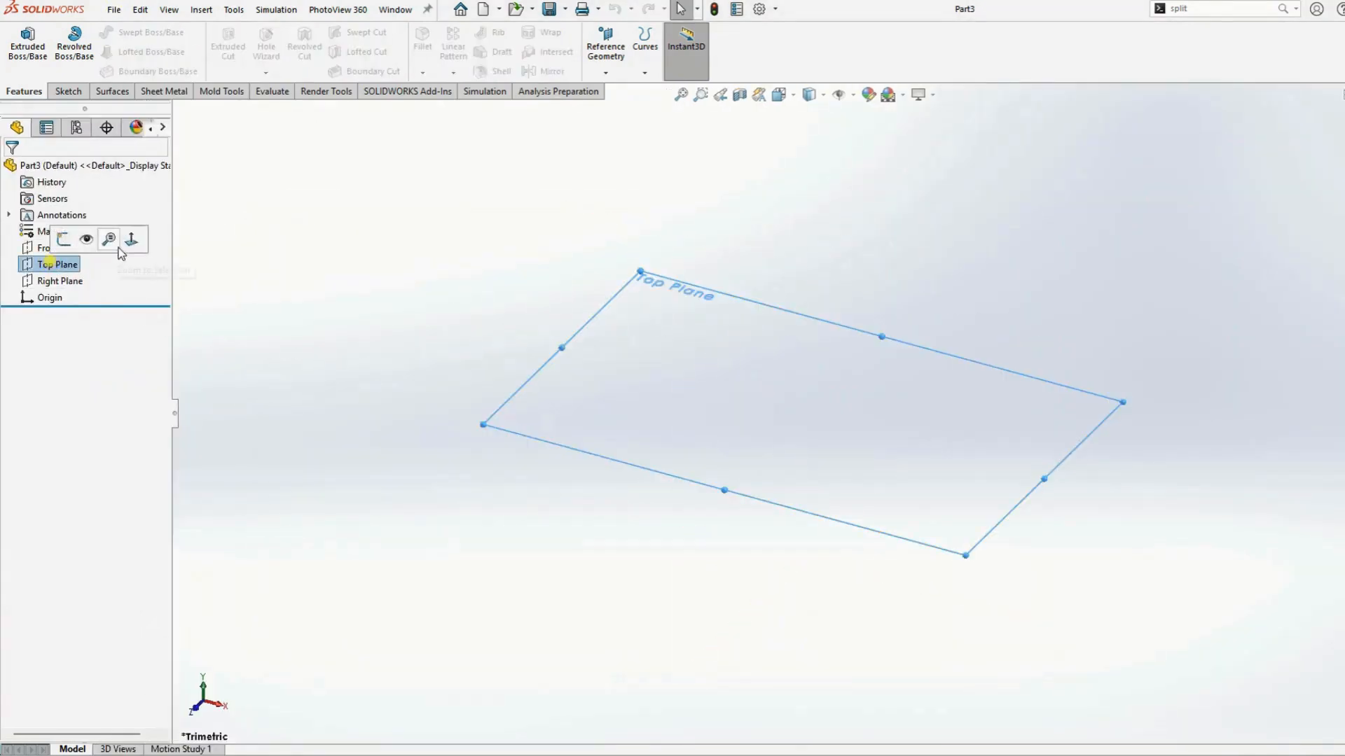
pyautogui.click(128, 239)
pyautogui.click(143, 32)
pyautogui.click(152, 48)
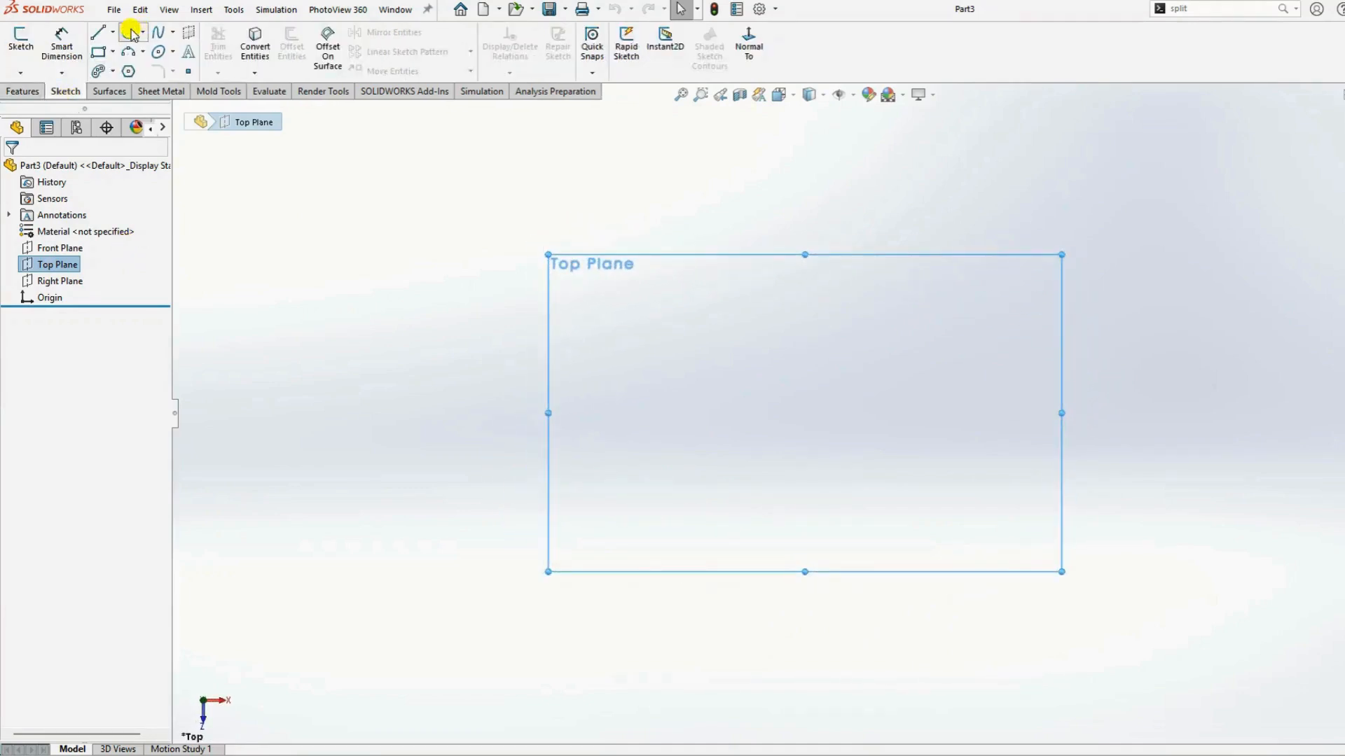
pyautogui.click(805, 414)
pyautogui.click(886, 468)
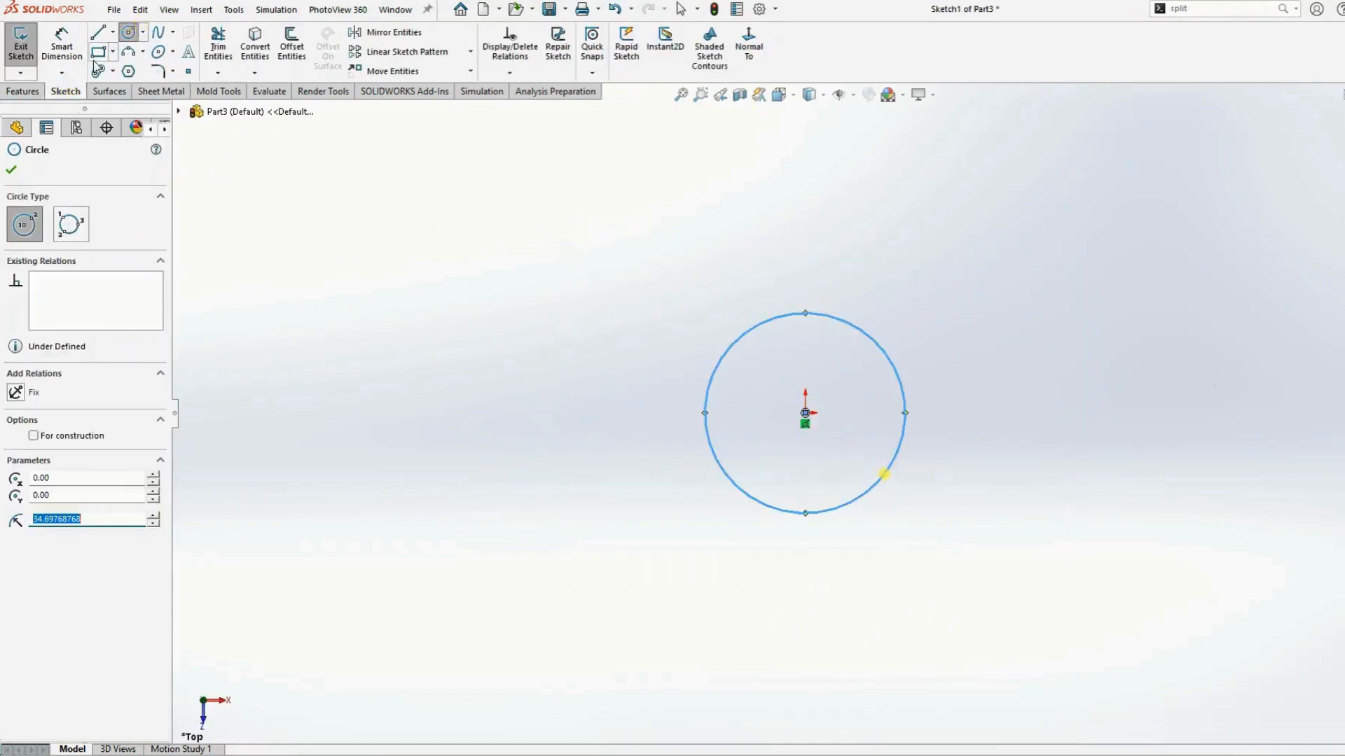
# Dimension the circle's diameter as 6 mm
pyautogui.click(56, 43)
pyautogui.click(791, 317)
pyautogui.click(820, 263)
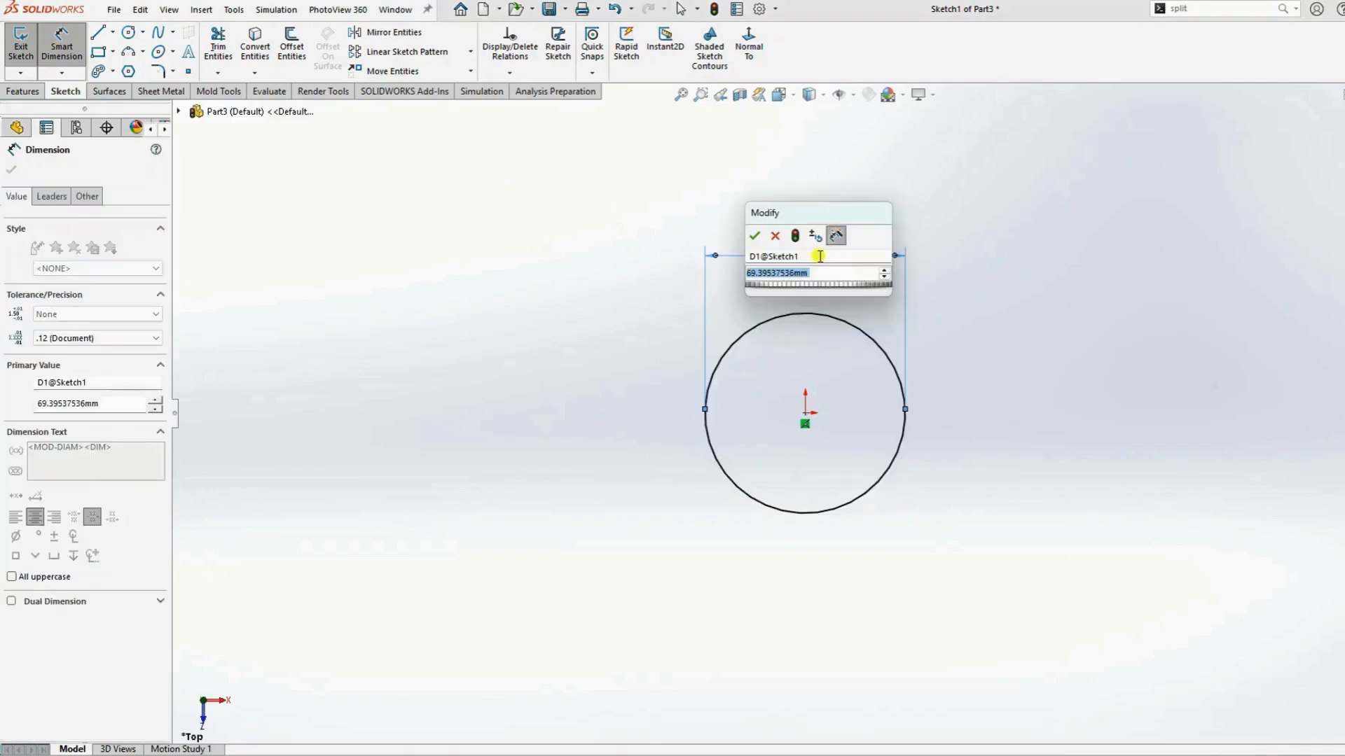
pyautogui.write('6')
pyautogui.press('Return')
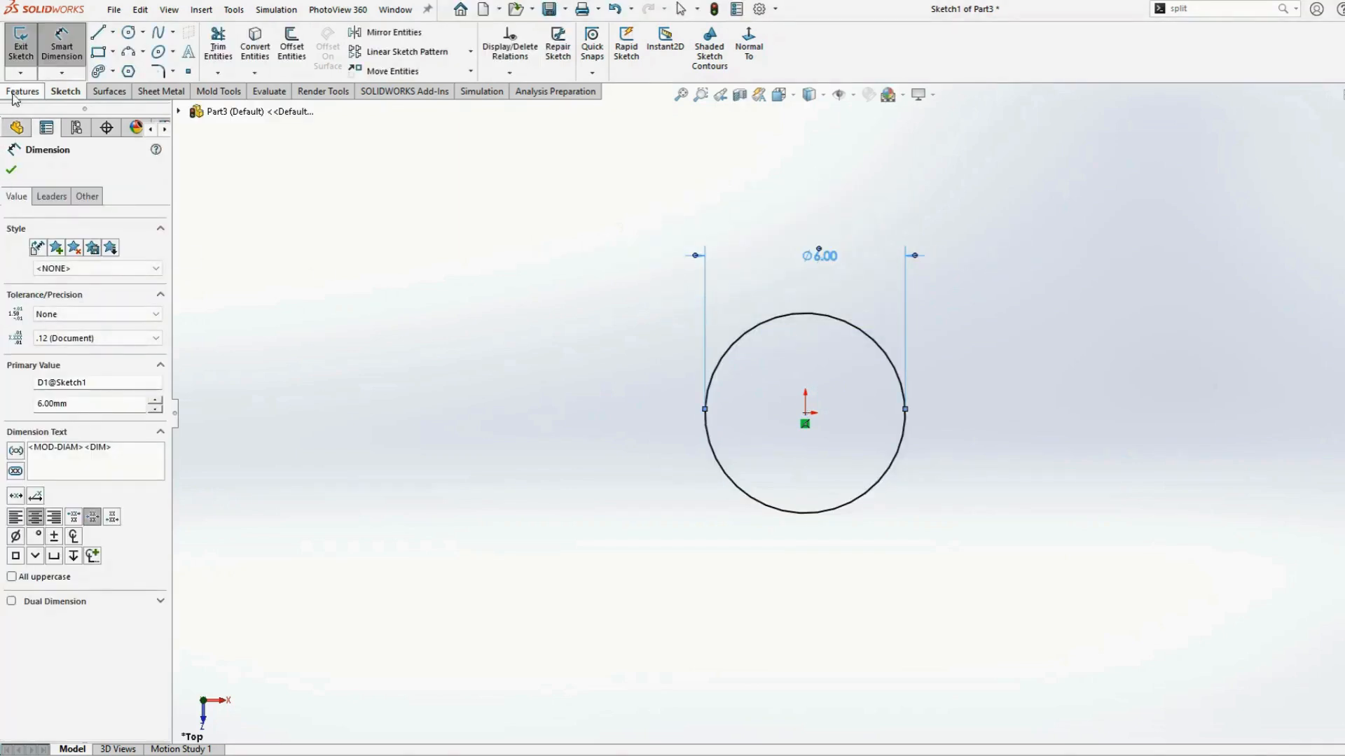
# Extrude the circle sketch as a boss 80 mm tall
pyautogui.click(14, 93)
pyautogui.click(14, 47)
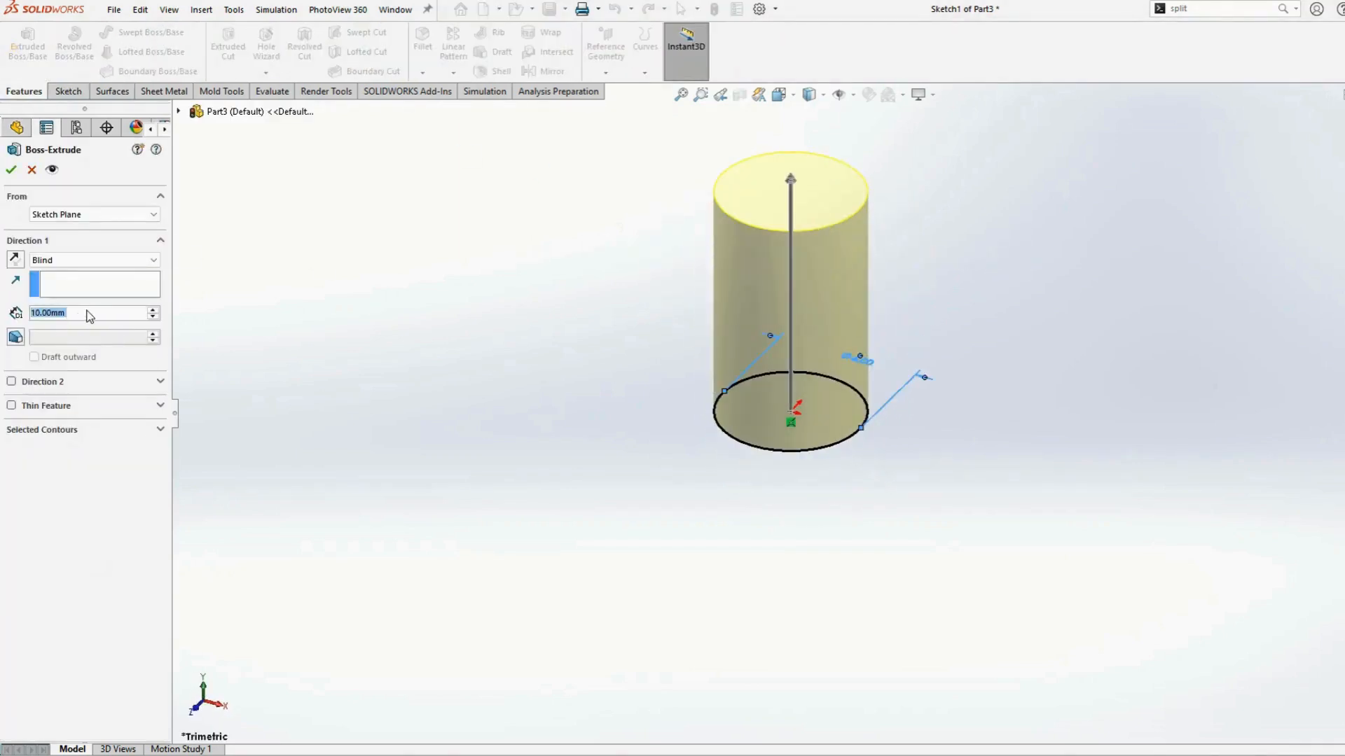
pyautogui.write('80')
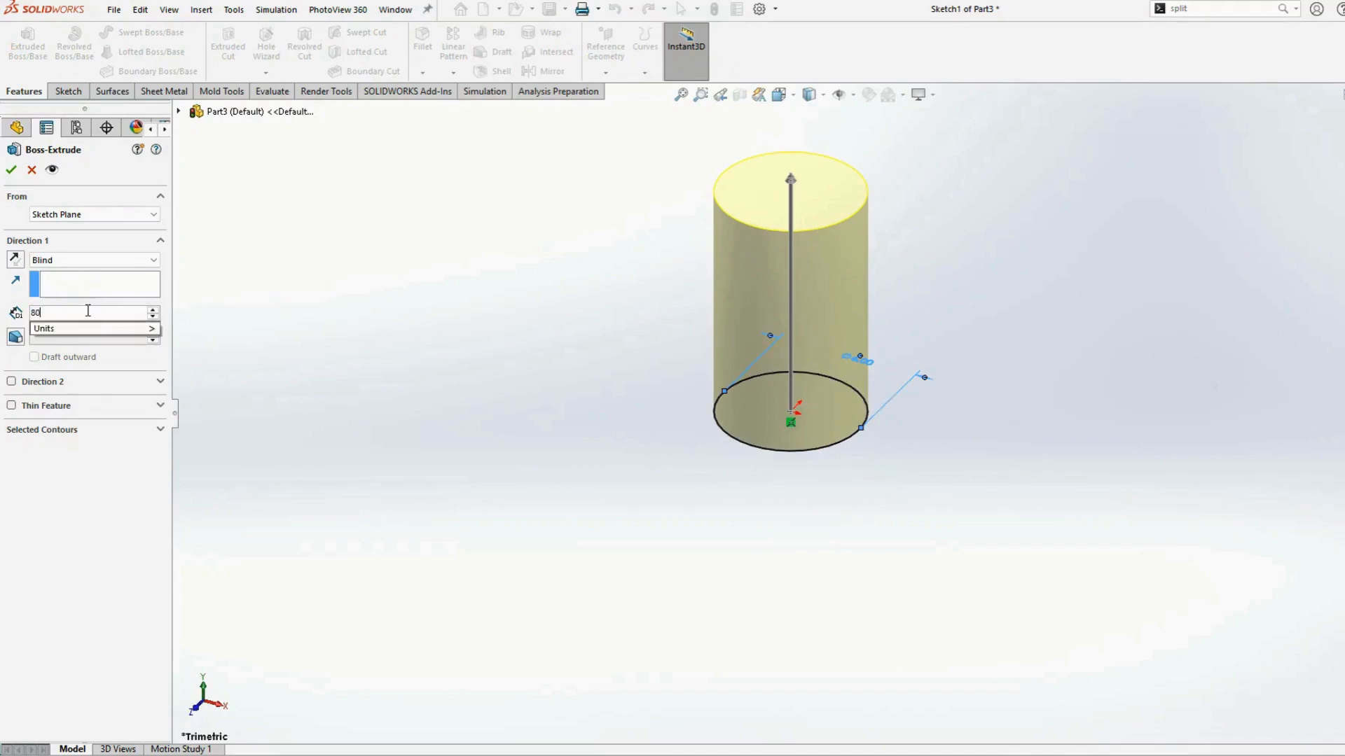
pyautogui.press('Return')
pyautogui.press('f')
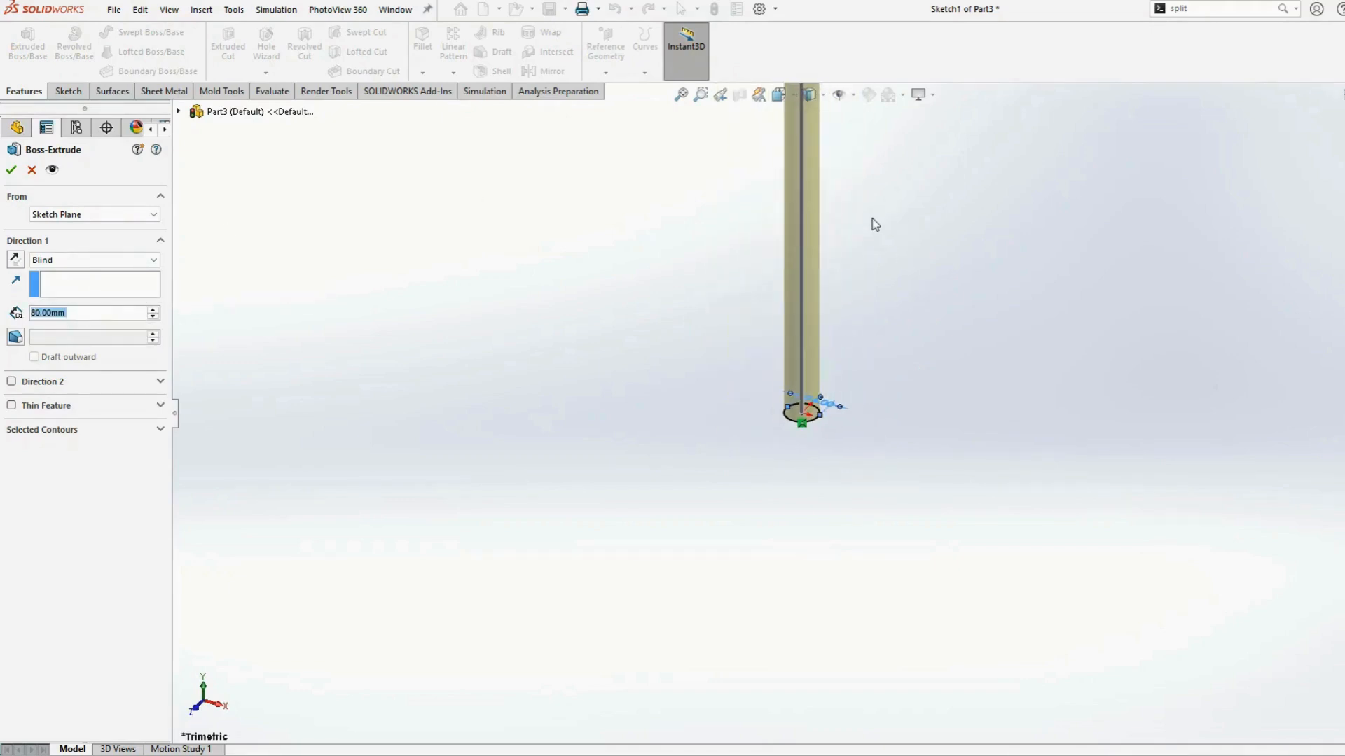
pyautogui.click(12, 170)
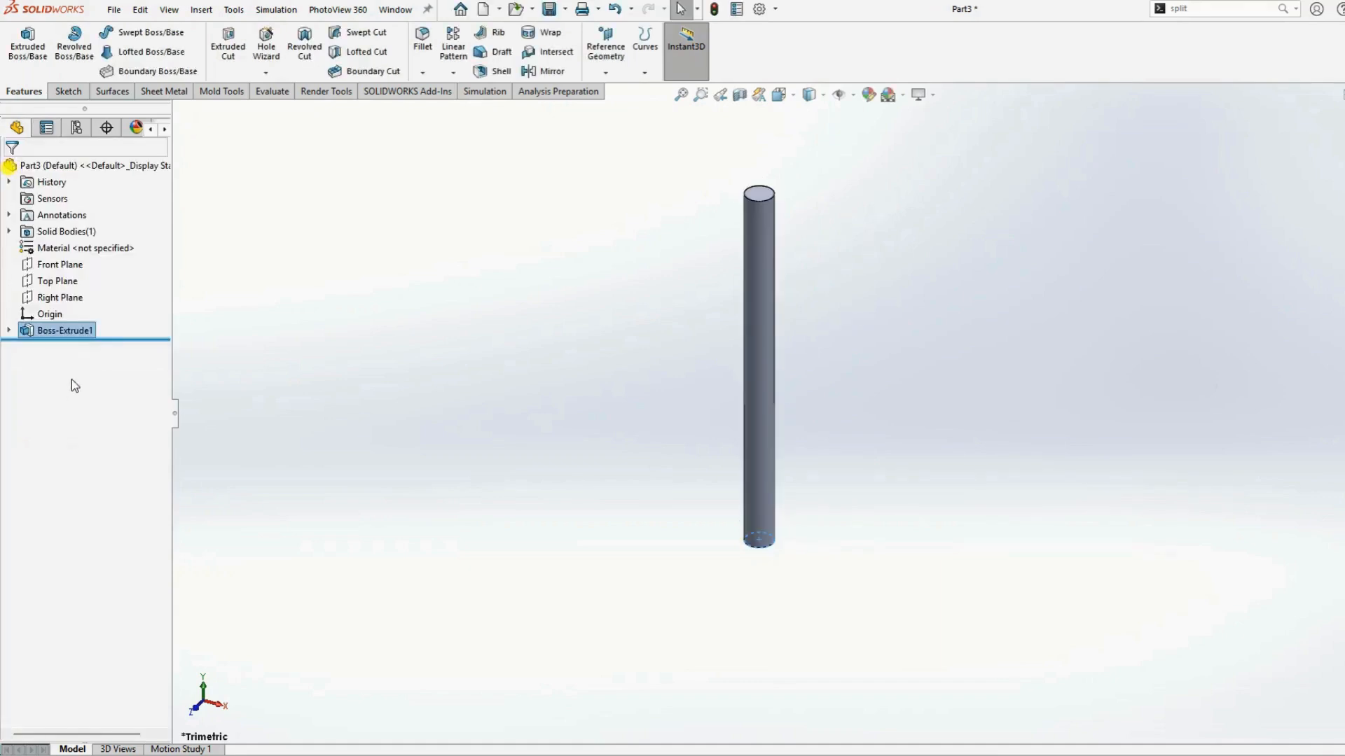
# Edit the extrusion's base sketch, set the circle's diameter to 60 mm and exit the sketch
pyautogui.click(9, 330)
pyautogui.click(56, 346)
pyautogui.click(70, 301)
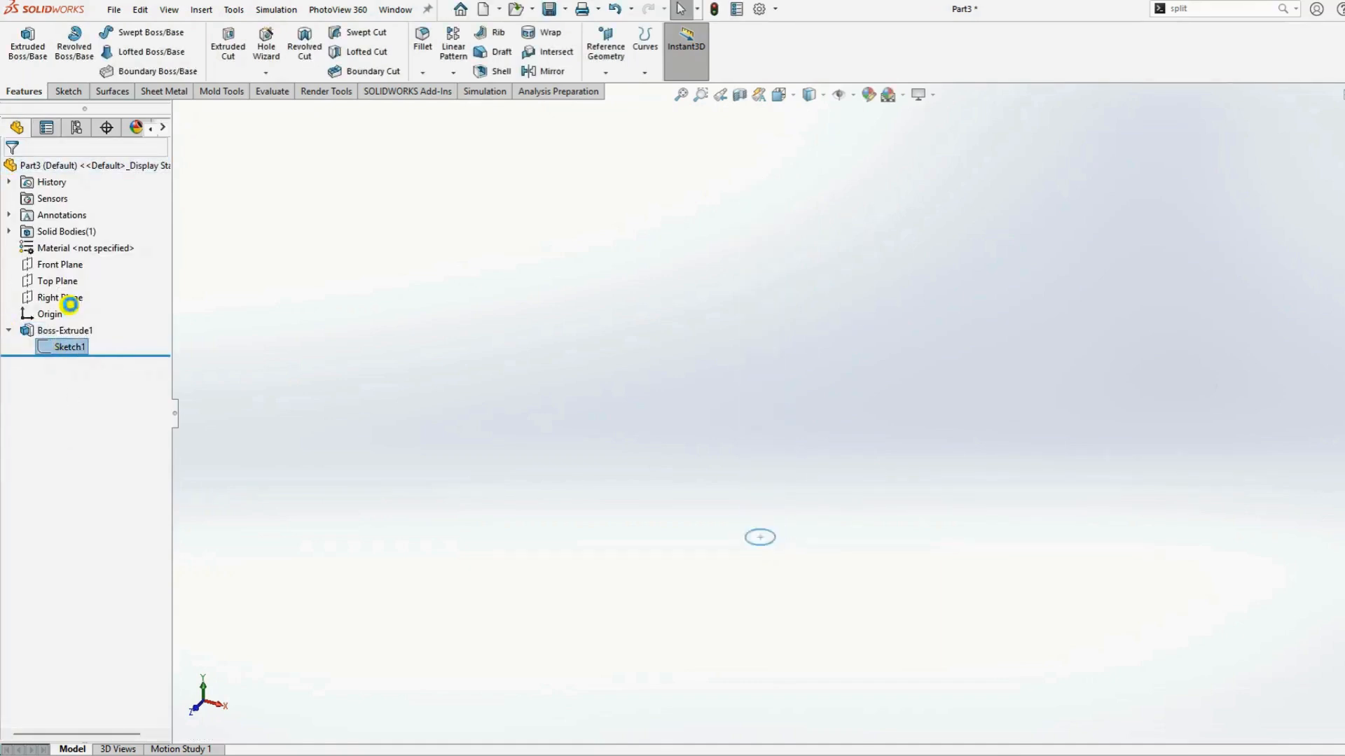
pyautogui.doubleClick(808, 399)
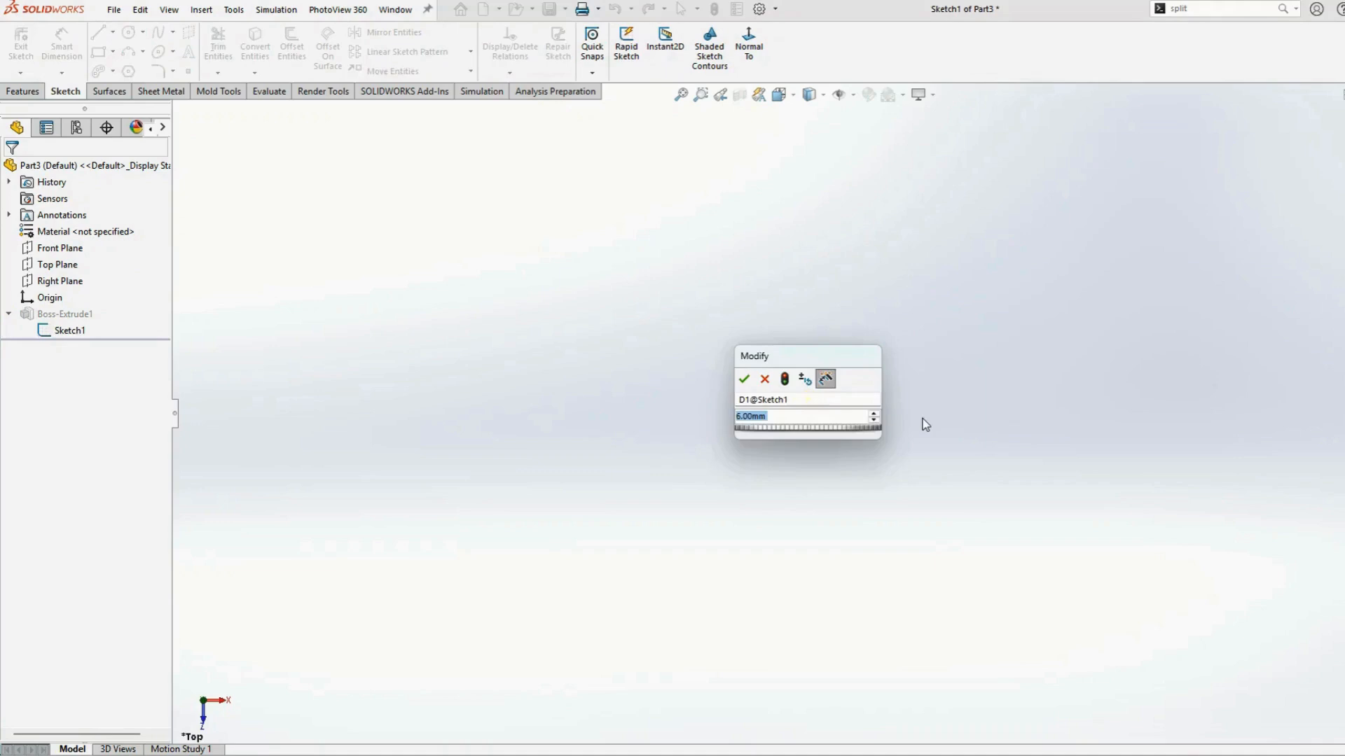
pyautogui.write('60')
pyautogui.press('Return')
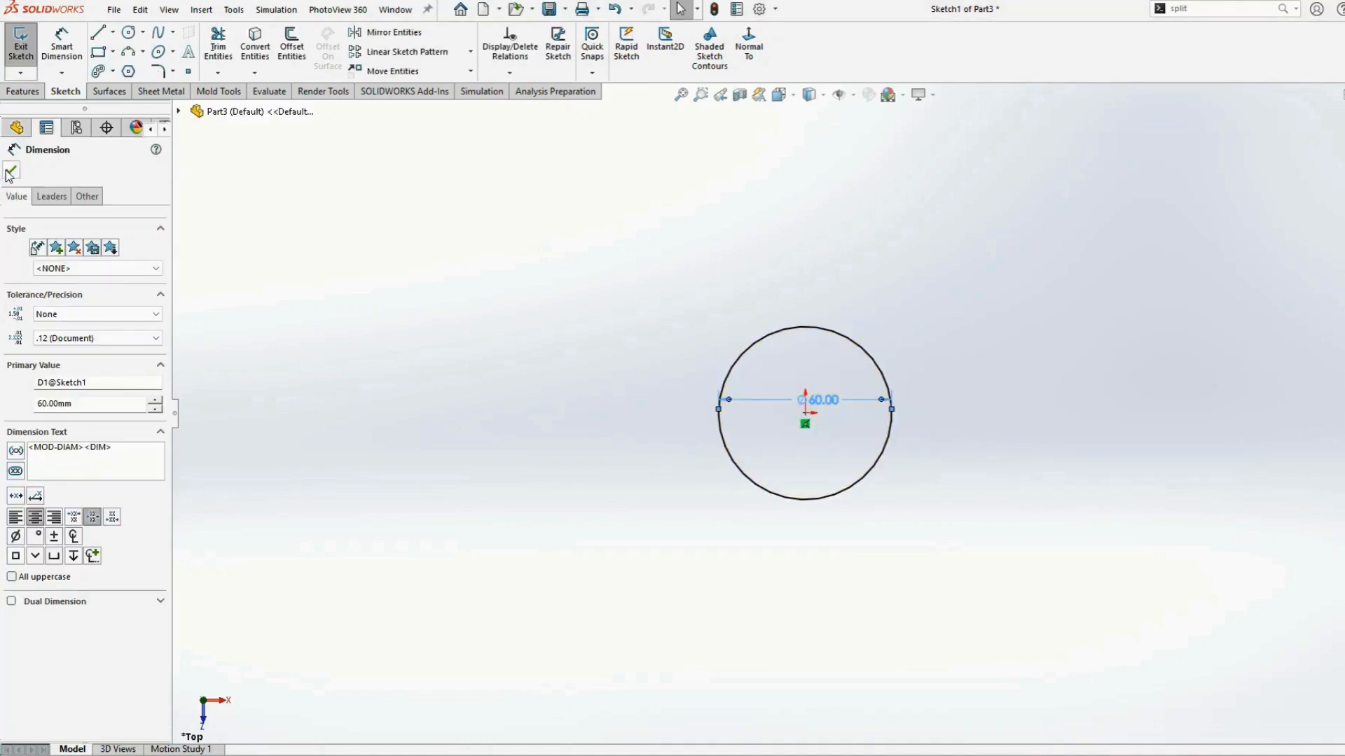
pyautogui.click(11, 171)
pyautogui.click(21, 43)
# Change the scene background to Plain White
pyautogui.middleClick(859, 404)
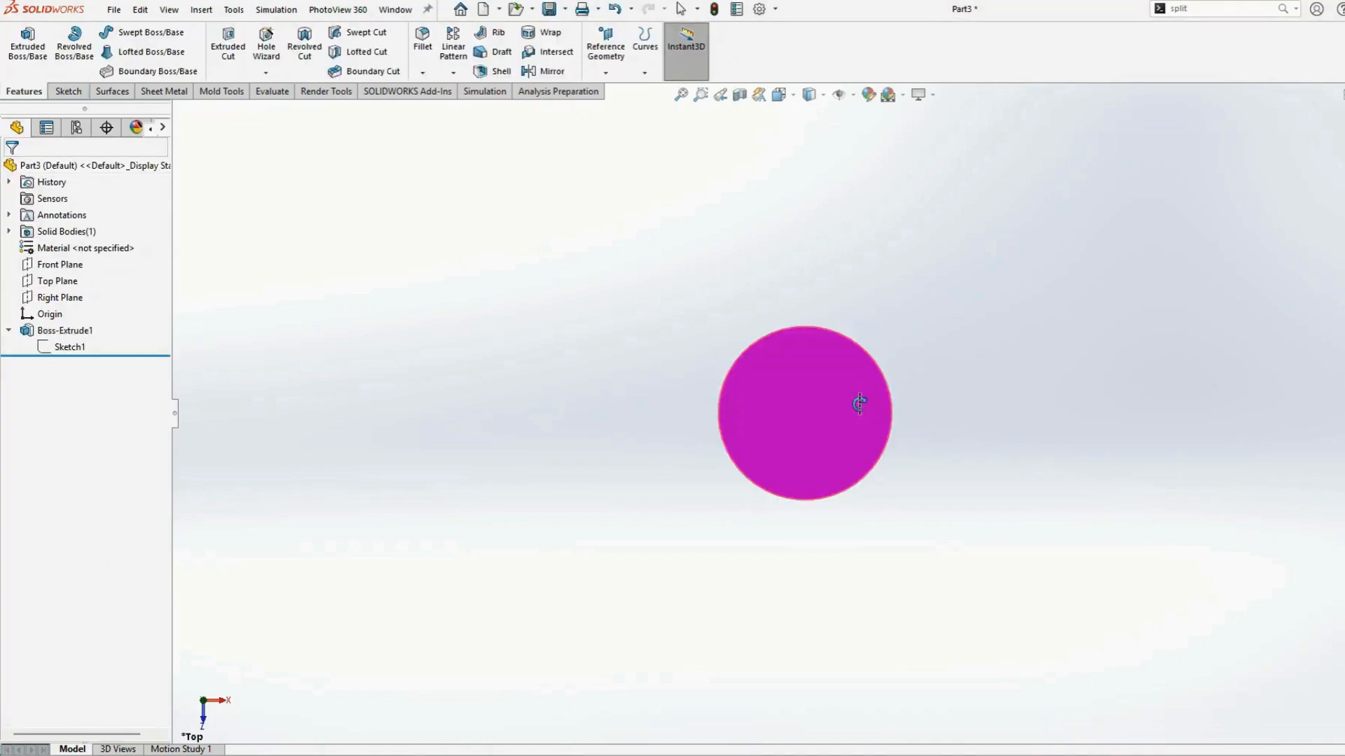
pyautogui.moveTo(950, 404); pyautogui.dragTo(1007, 393, button='middle')
pyautogui.scroll(3, 869, 360)
pyautogui.click(902, 95)
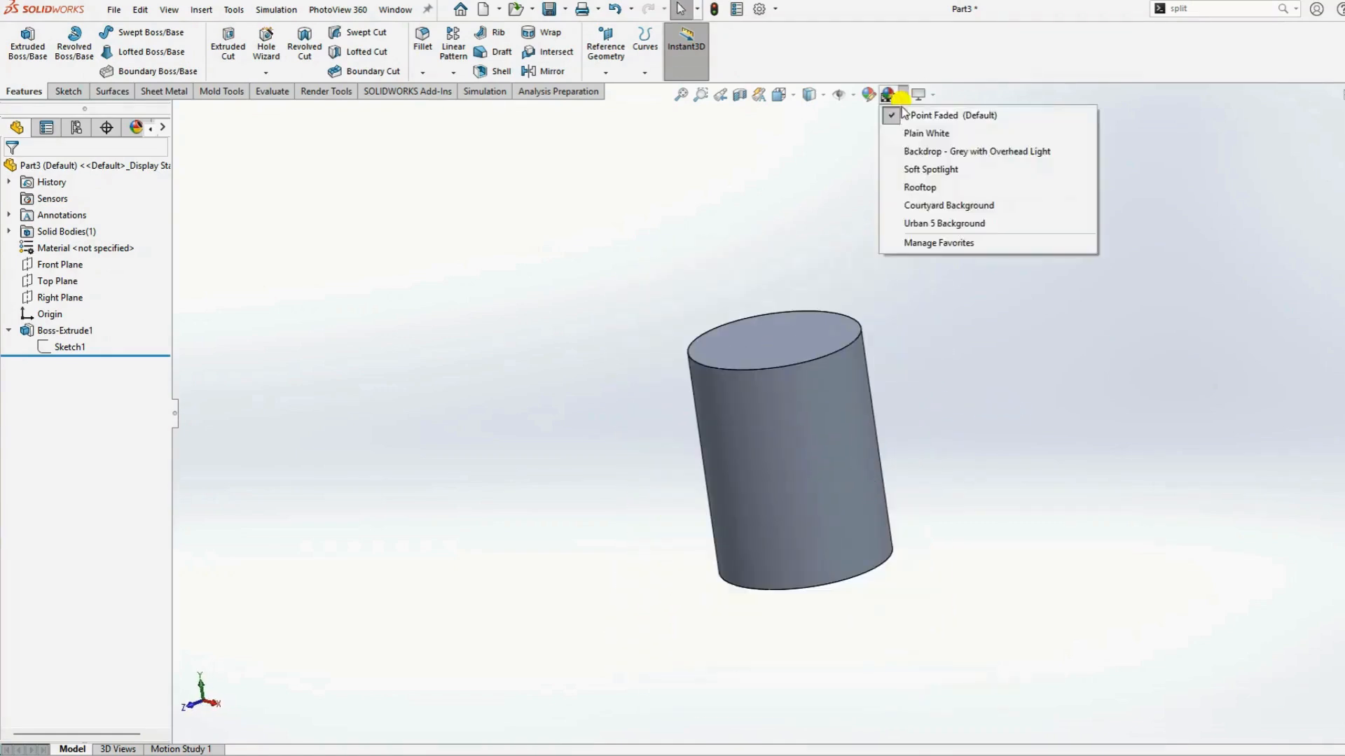
pyautogui.click(923, 133)
pyautogui.scroll(-3, 811, 450)
pyautogui.moveTo(1017, 427)
pyautogui.mouseDown(button='middle')
pyautogui.moveTo(1114, 423)
pyautogui.moveTo(1040, 428)
pyautogui.mouseUp(button='middle')
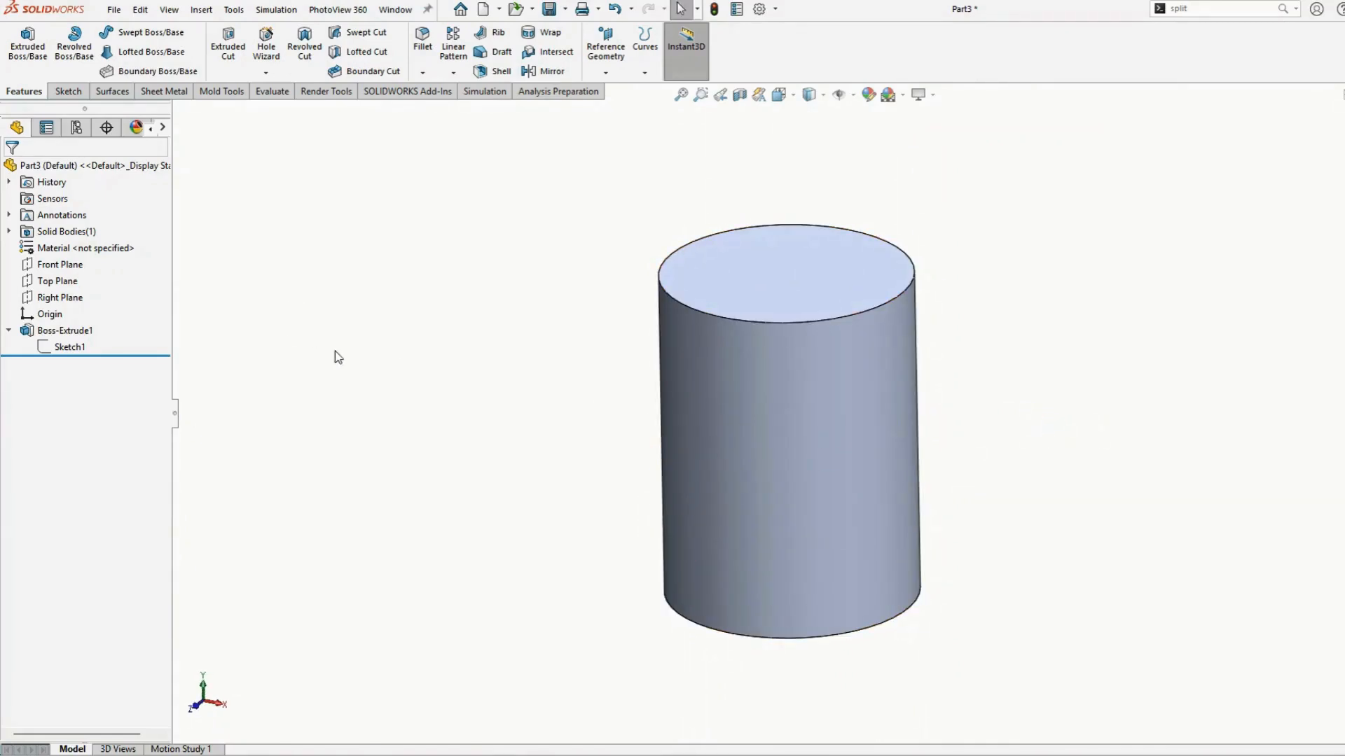
# Sketch a diagonal line on the Front Plane from the cylinder's left edge near the top to its right edge near the bottom
pyautogui.click(49, 266)
pyautogui.click(127, 246)
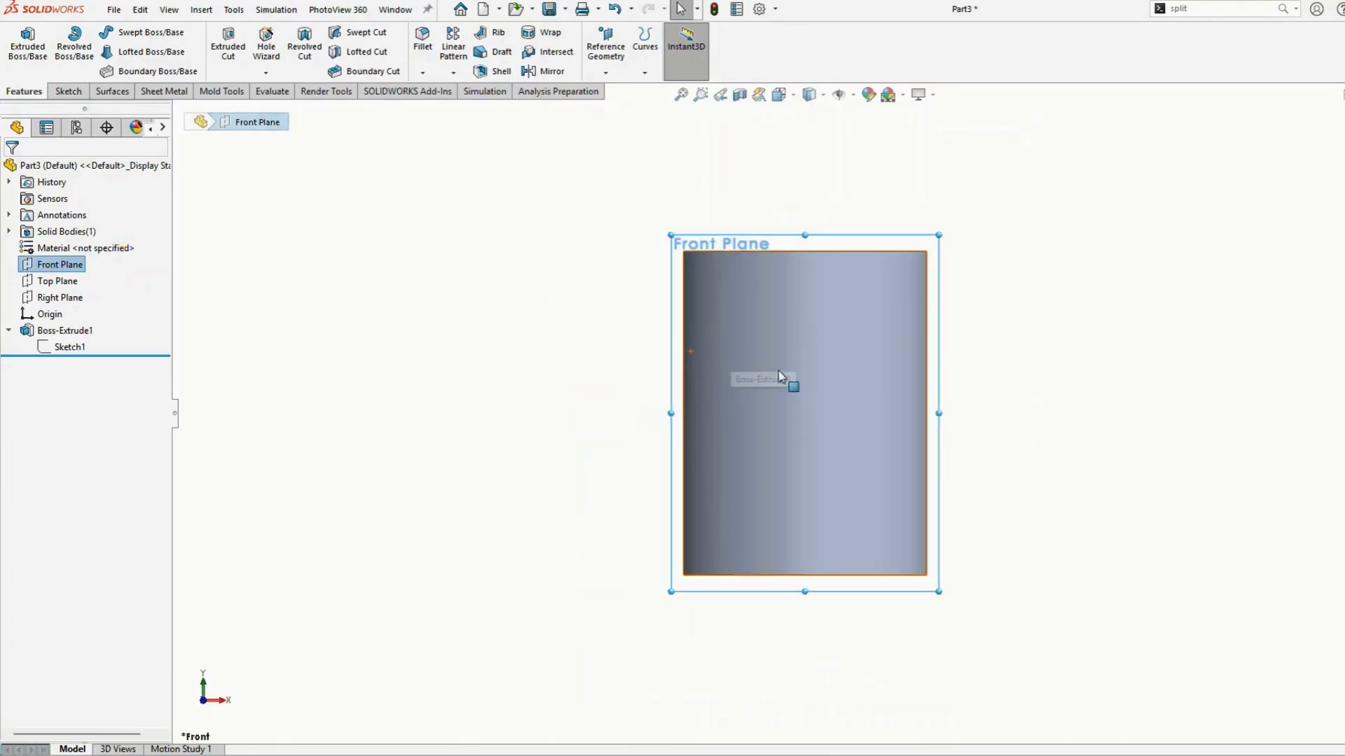
pyautogui.click(68, 91)
pyautogui.click(98, 33)
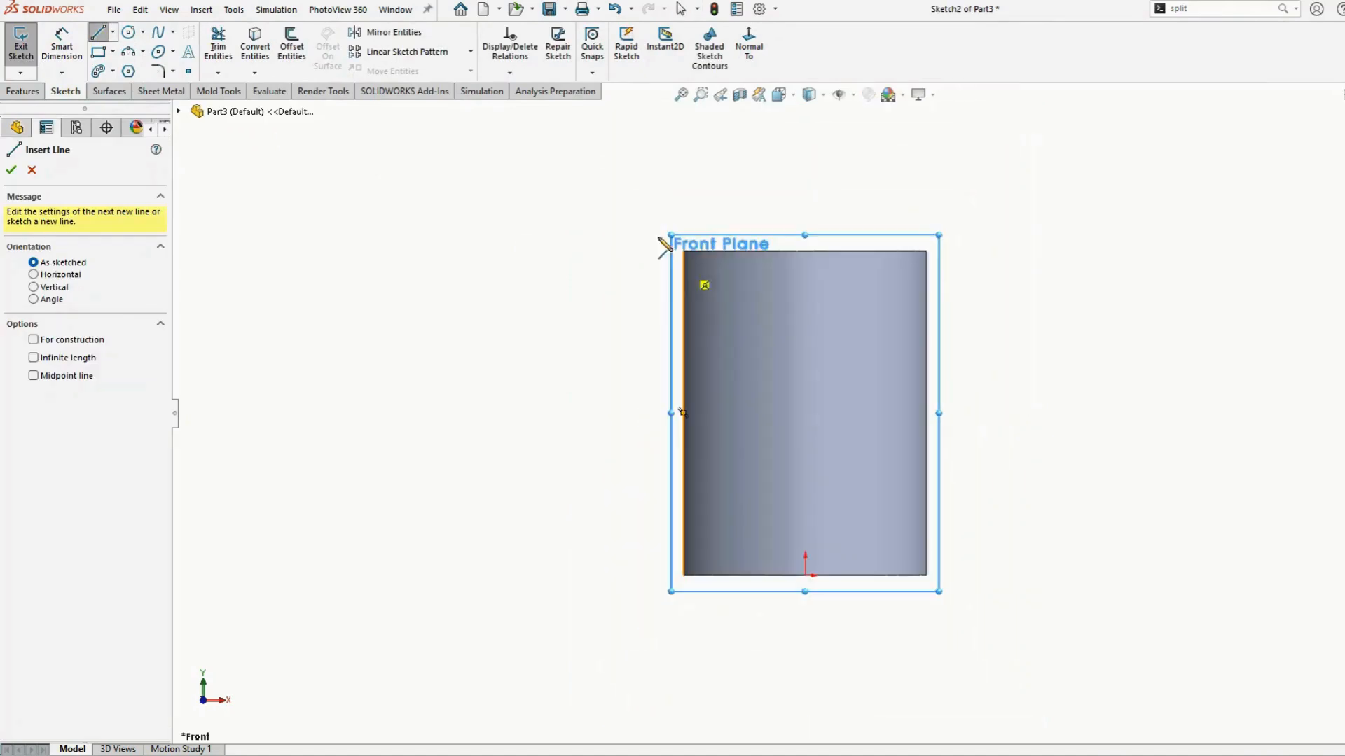
pyautogui.click(684, 278)
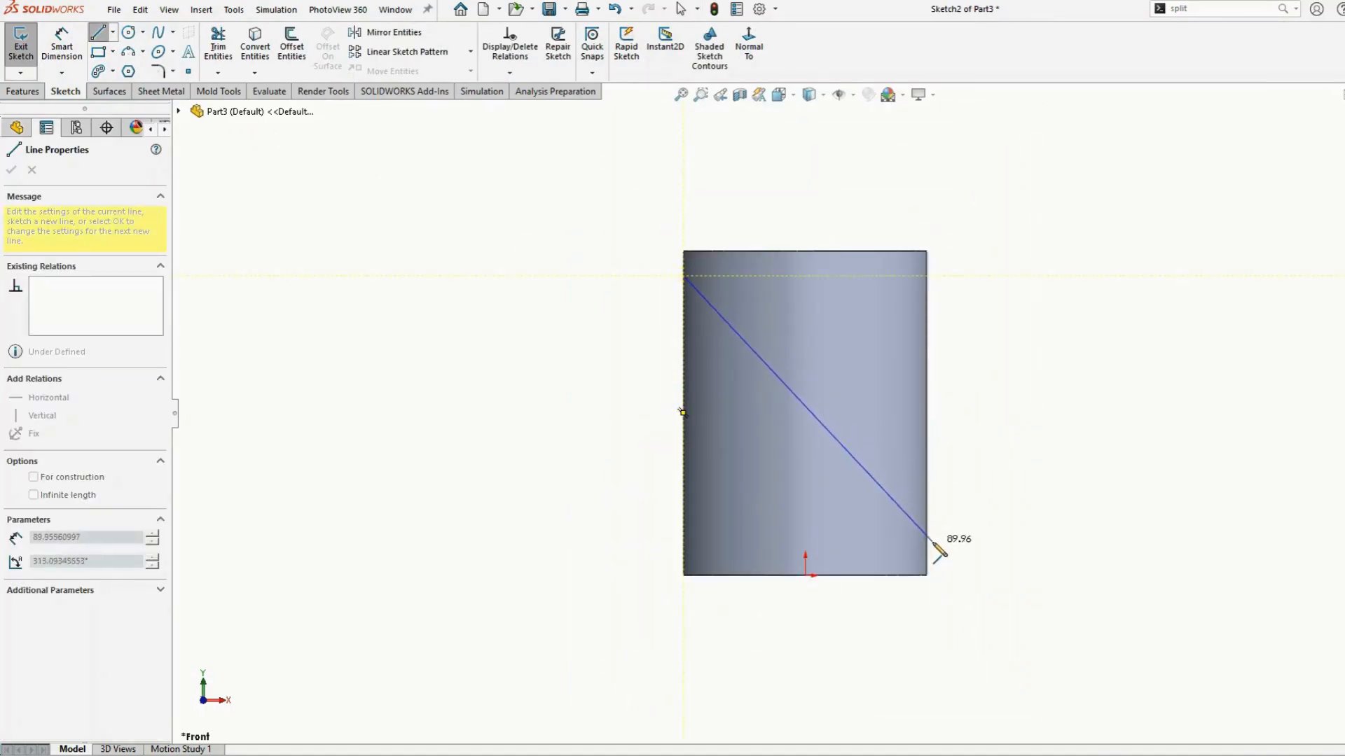
pyautogui.click(928, 541)
pyautogui.rightClick(931, 541)
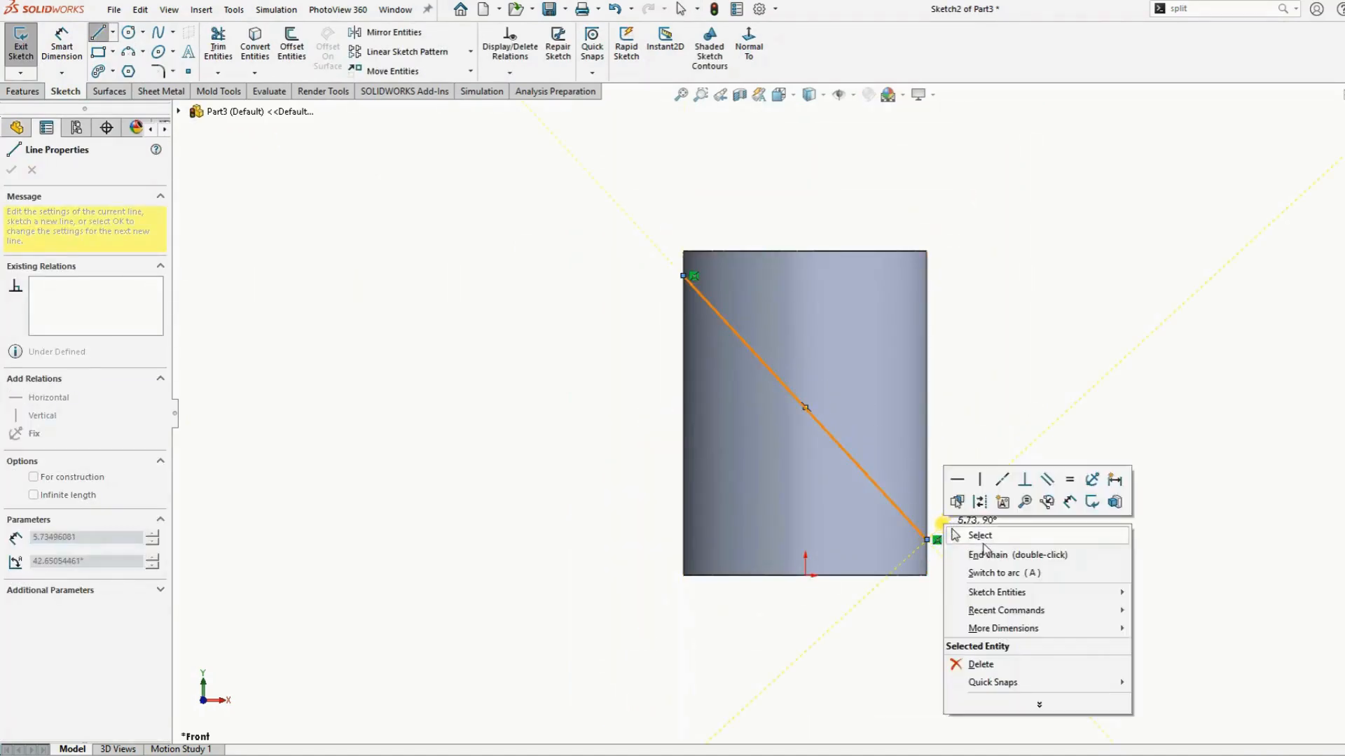
pyautogui.click(976, 530)
# Dimension the line's upper endpoint 6 mm below the cylinder's top edge
pyautogui.click(62, 41)
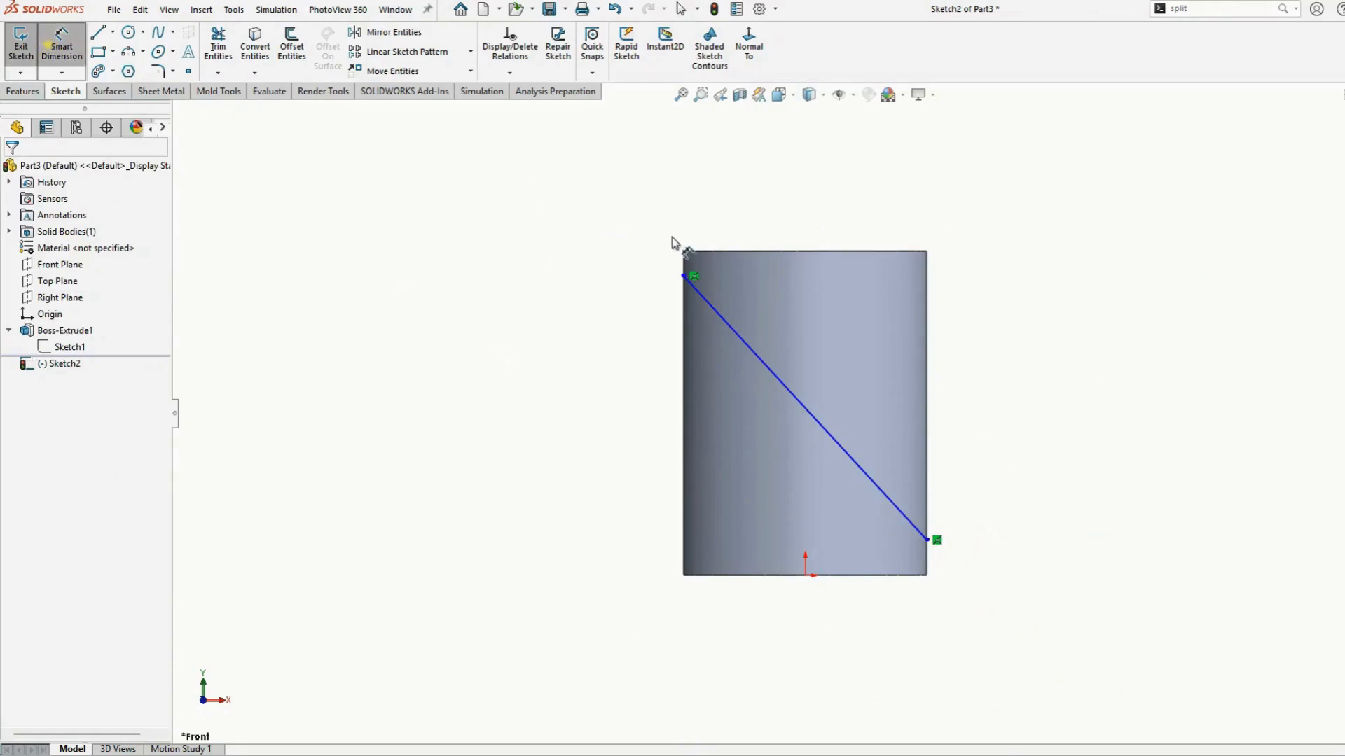
pyautogui.click(685, 275)
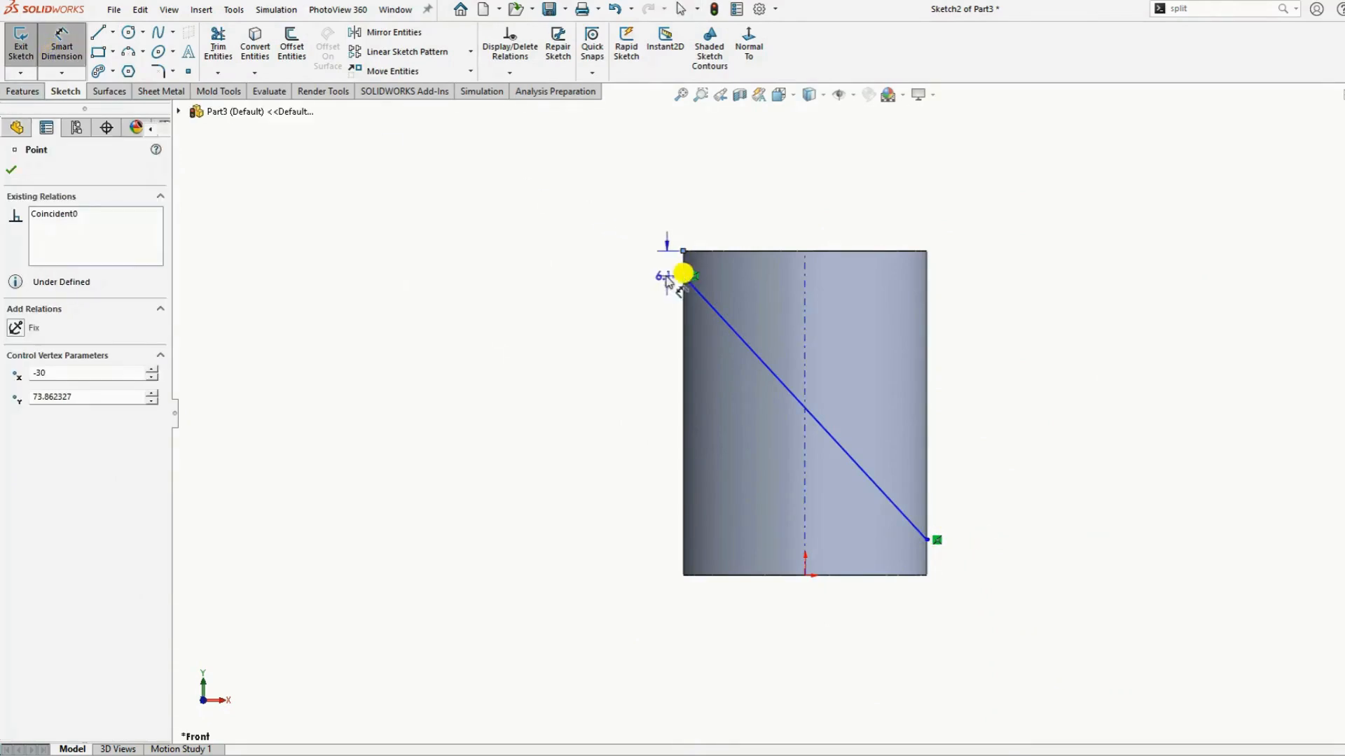
pyautogui.click(616, 265)
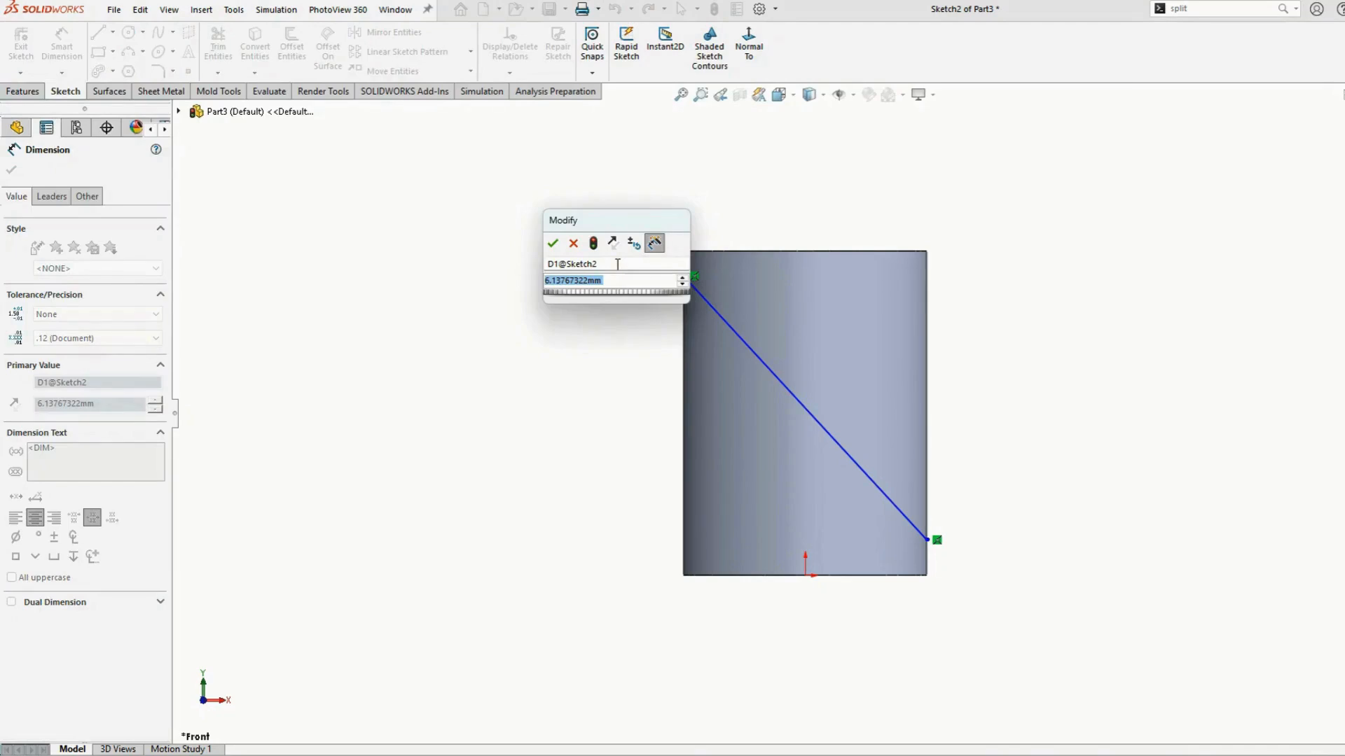
pyautogui.write('6')
pyautogui.press('Return')
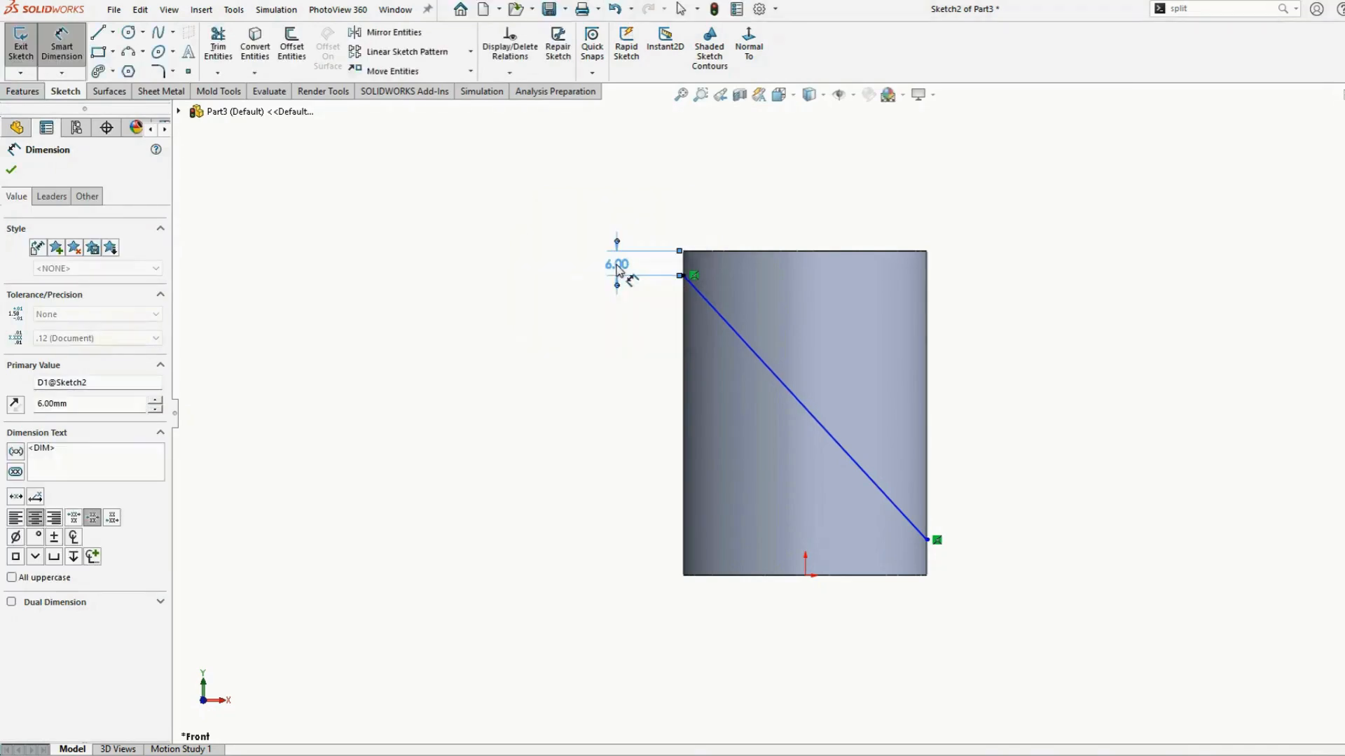
# Dimension the line's lower endpoint 6 mm above the cylinder's bottom edge and close the dimension
pyautogui.click(928, 540)
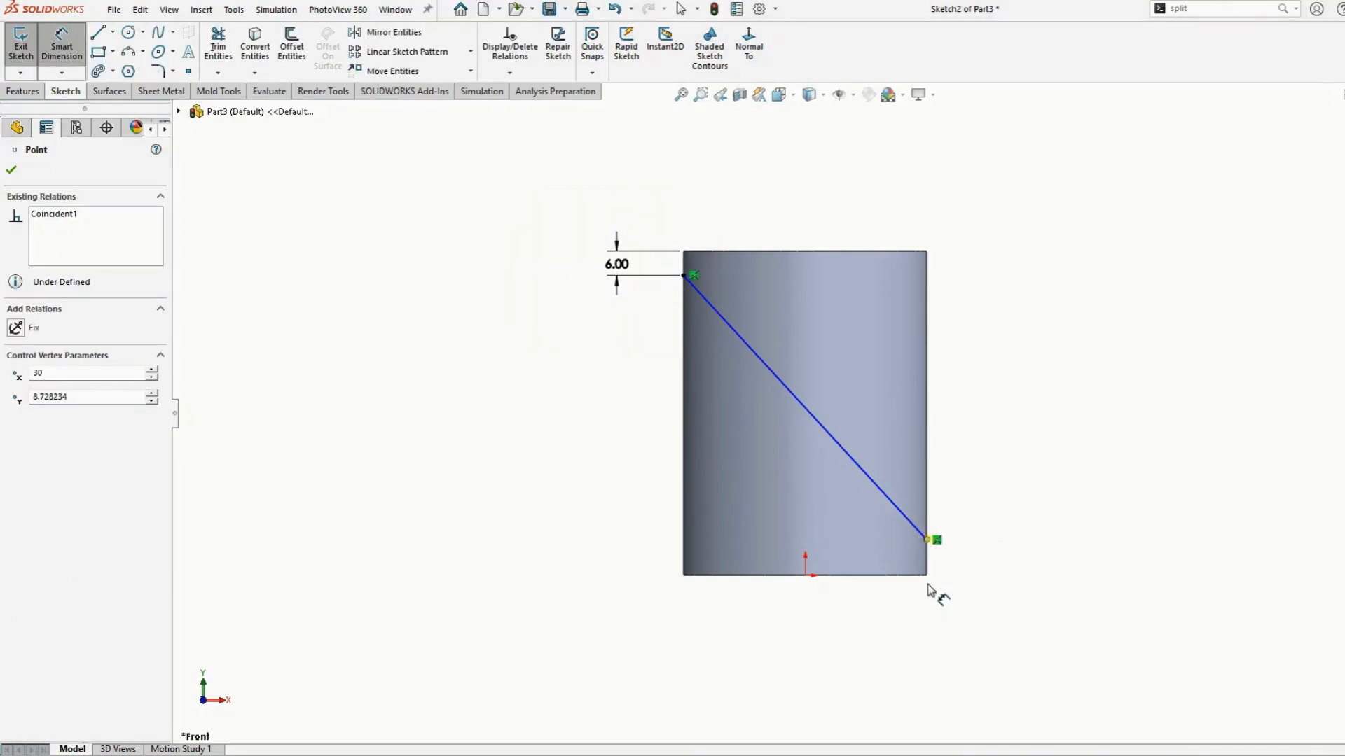
pyautogui.click(928, 575)
pyautogui.click(977, 559)
pyautogui.write('6')
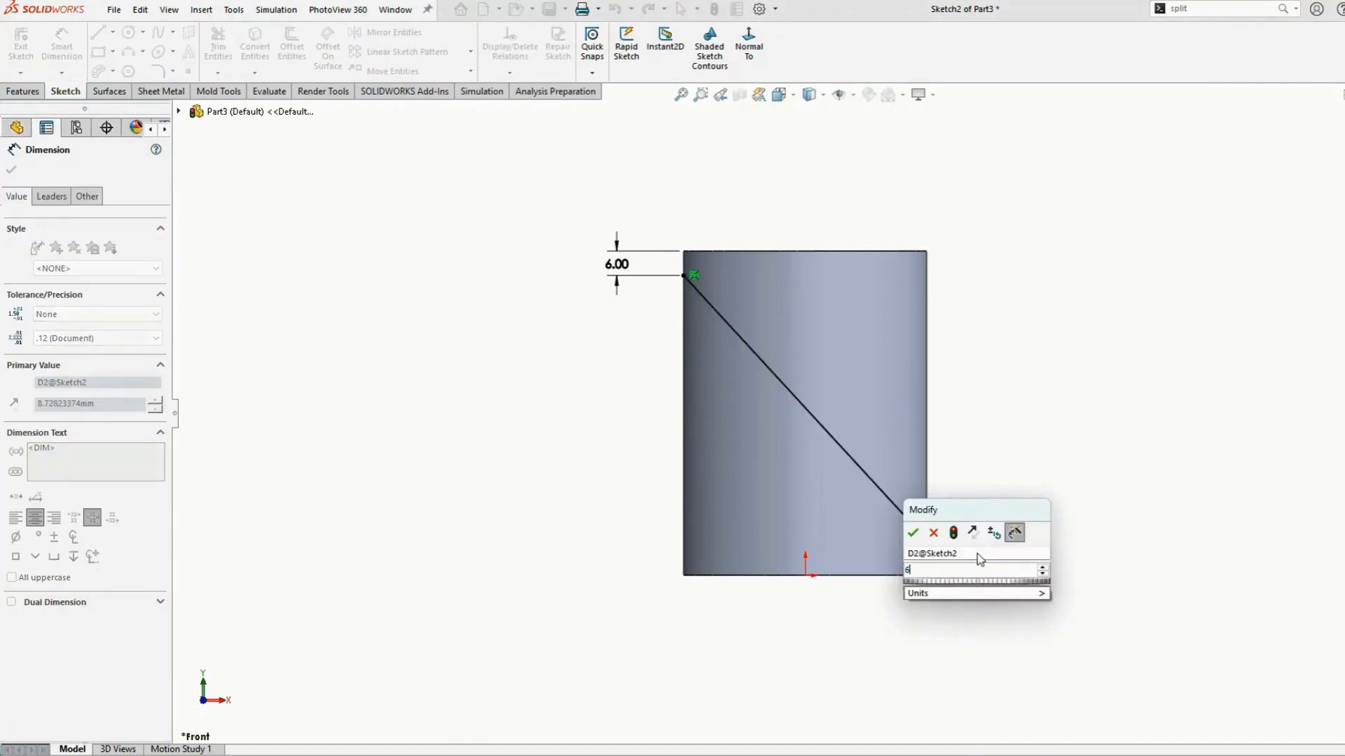
pyautogui.press('Return')
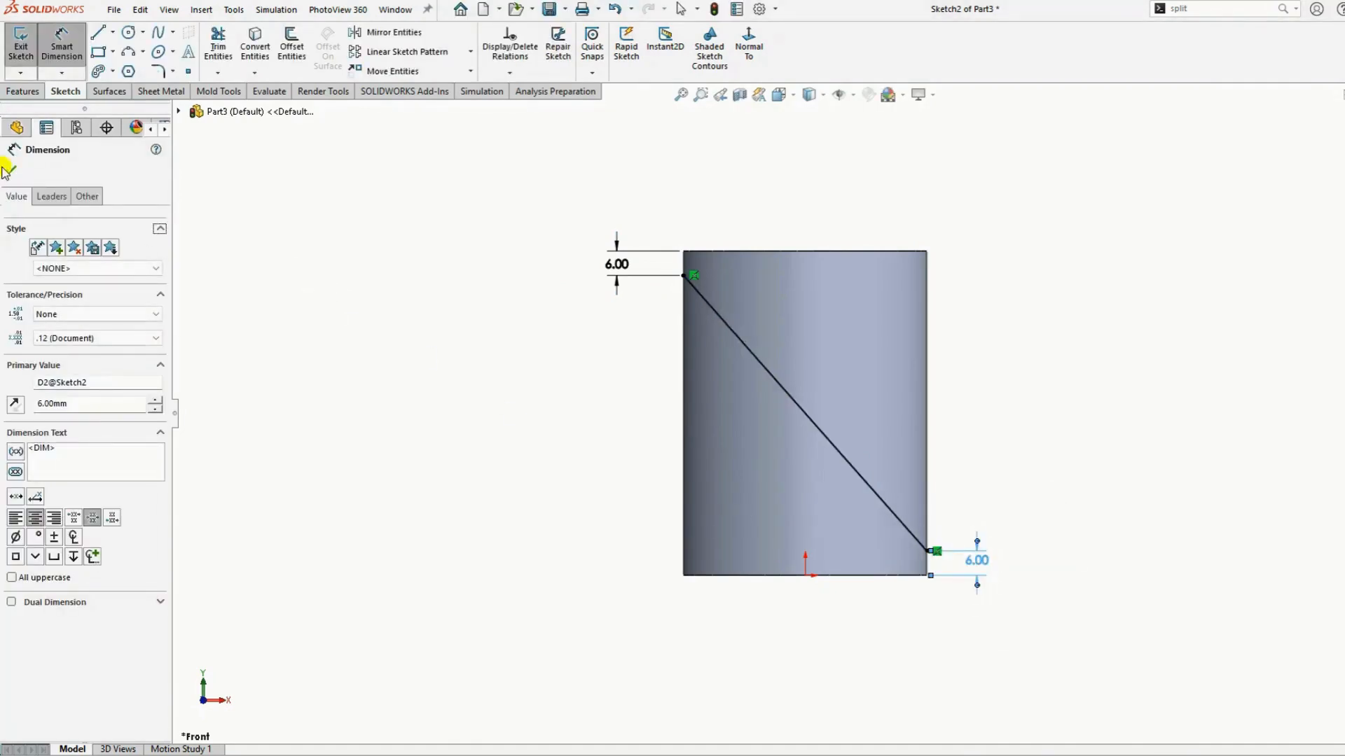
pyautogui.click(12, 170)
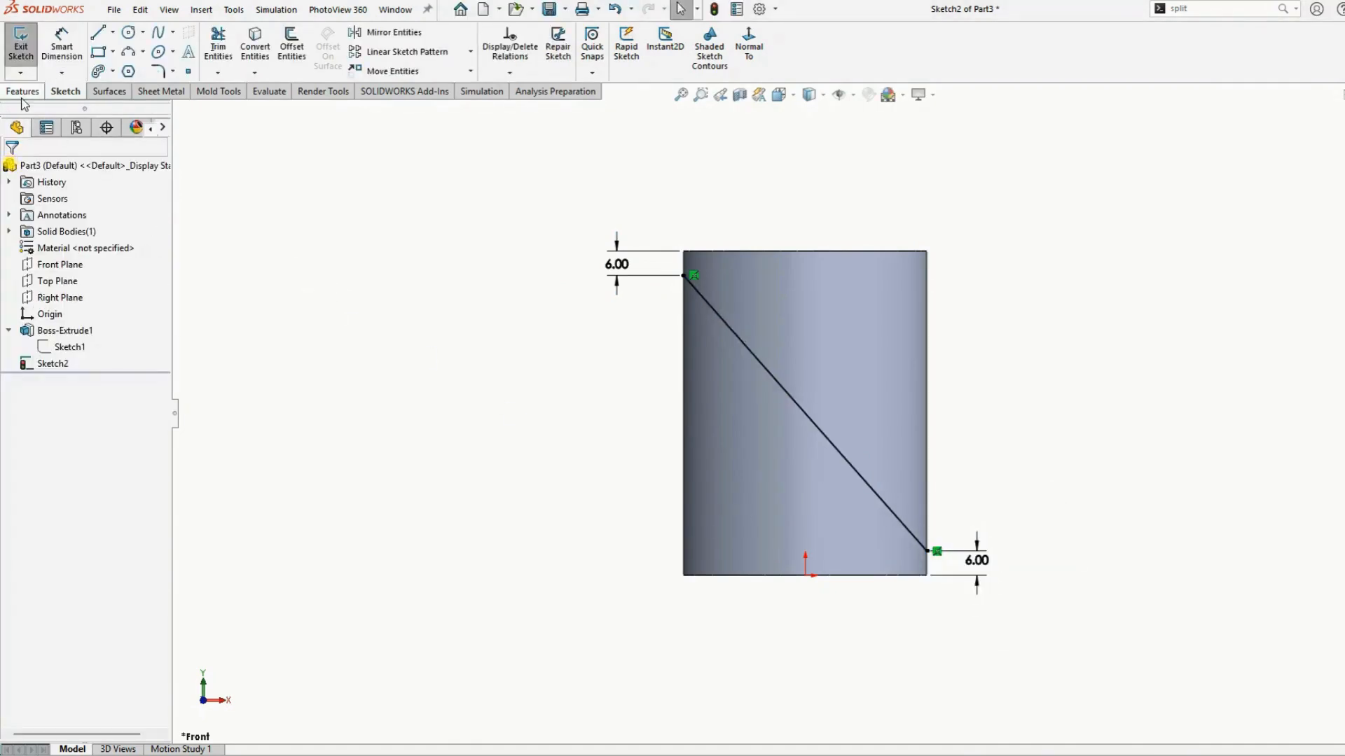
# Project the sketched line onto the cylinder's face with a Split Line feature
pyautogui.click(1203, 9)
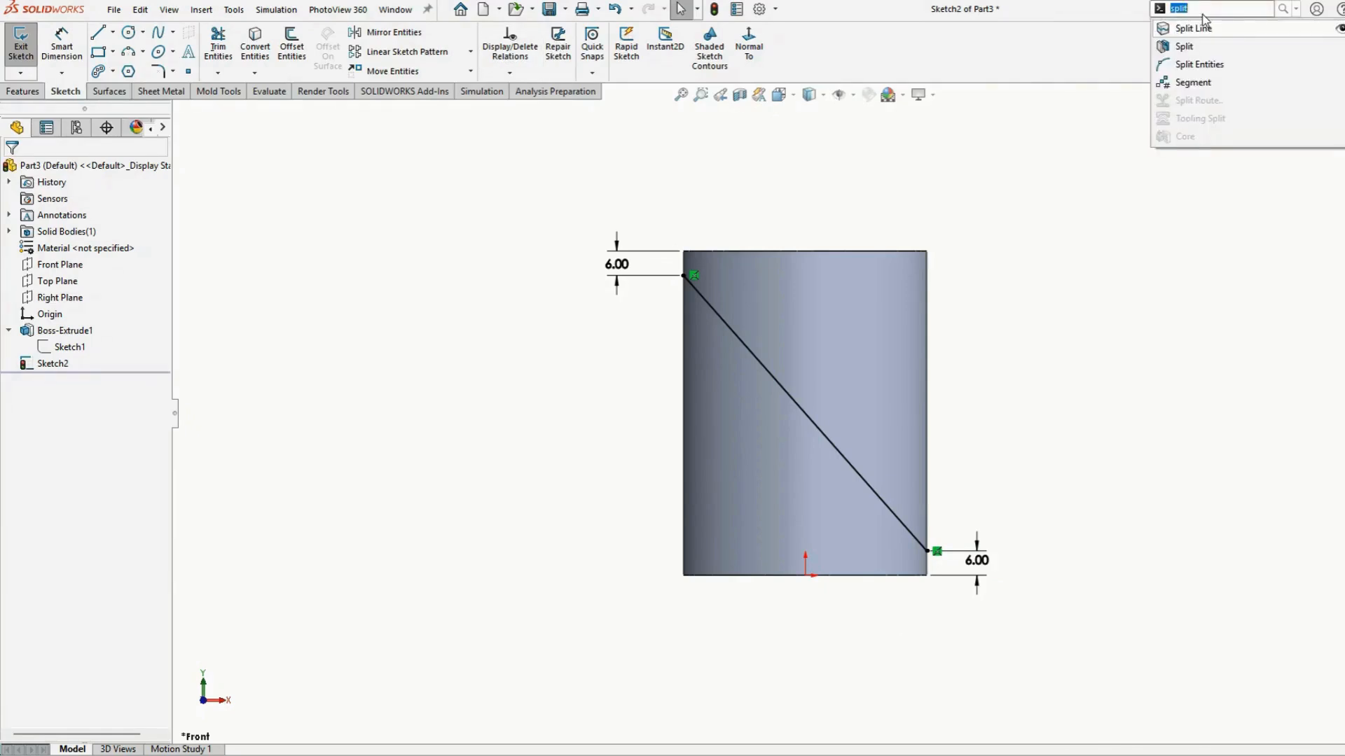
pyautogui.click(1202, 28)
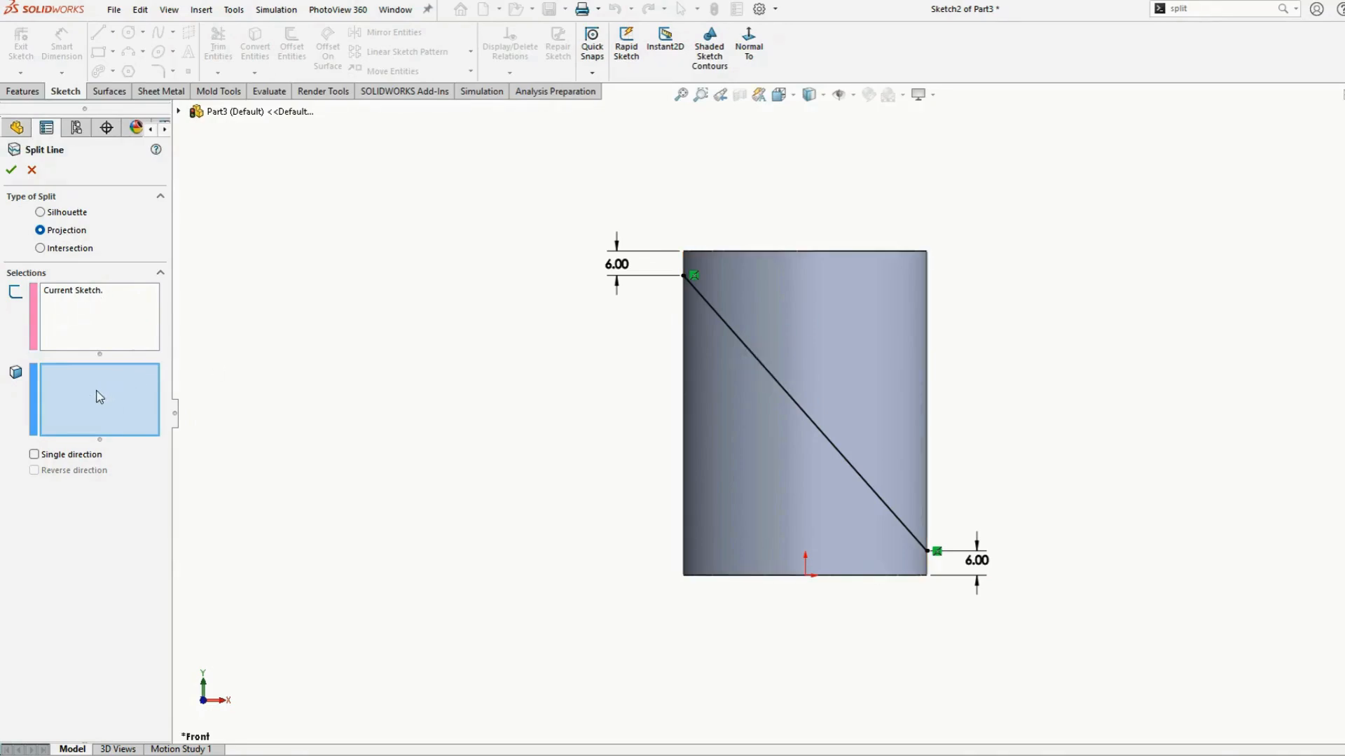
pyautogui.click(868, 353)
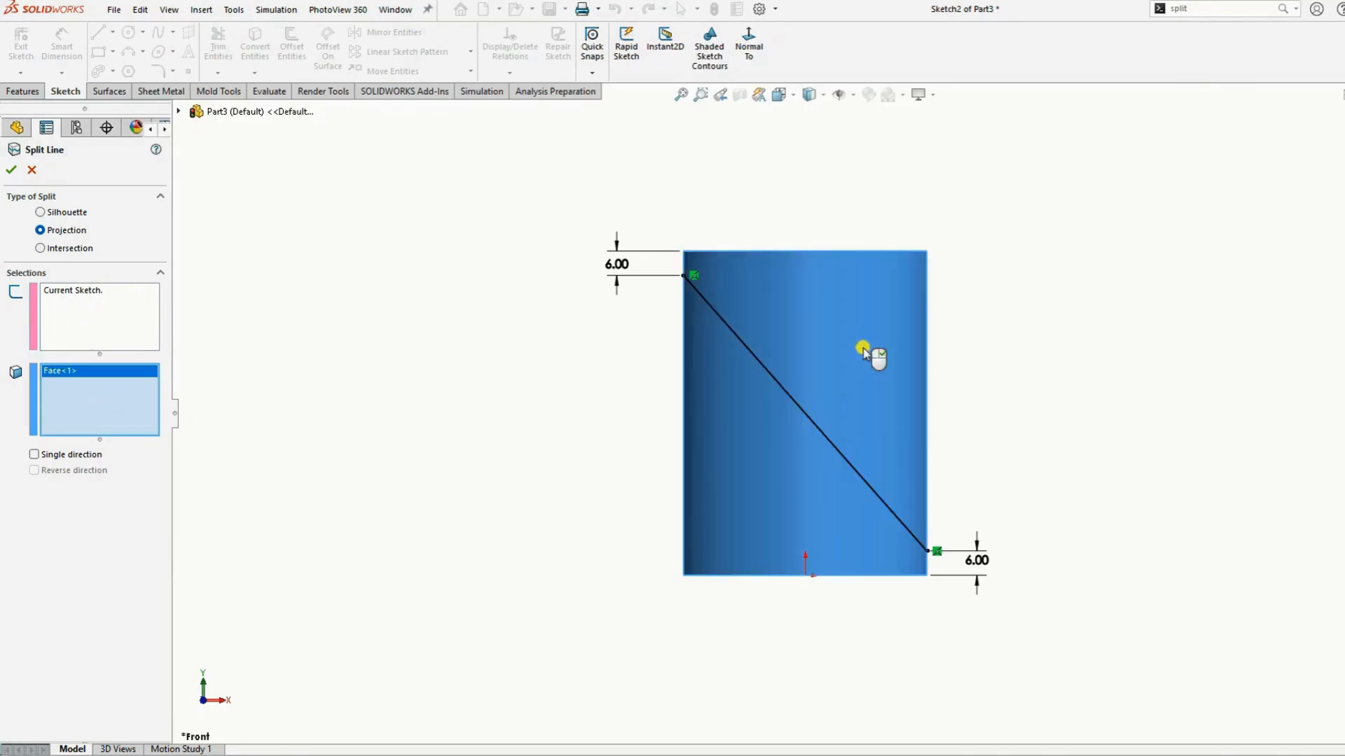
pyautogui.click(11, 170)
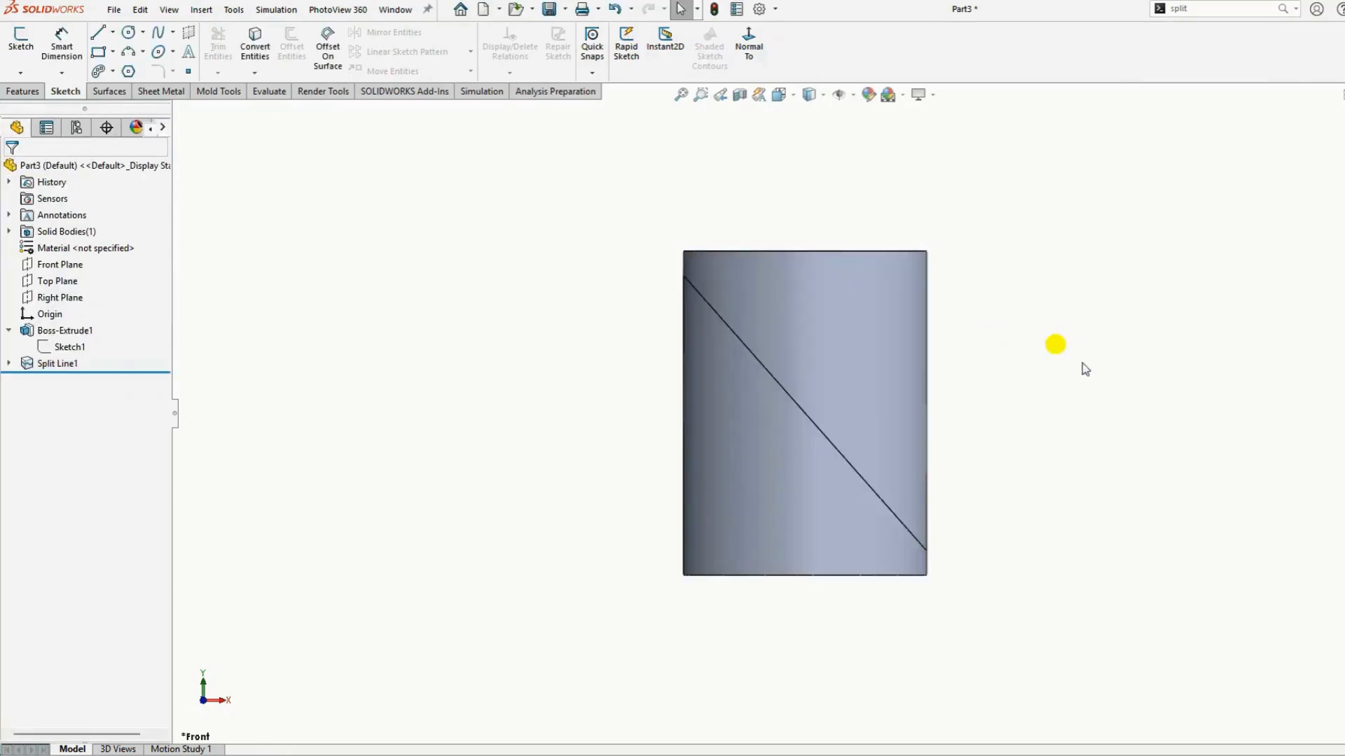
# Create a Swept Cut along the projected split line using a circular profile
pyautogui.moveTo(1083, 366)
pyautogui.mouseDown(button='middle')
pyautogui.moveTo(1044, 396)
pyautogui.moveTo(640, 472)
pyautogui.moveTo(1123, 432)
pyautogui.moveTo(1020, 459)
pyautogui.moveTo(1083, 469)
pyautogui.moveTo(1072, 469)
pyautogui.mouseUp(button='middle')
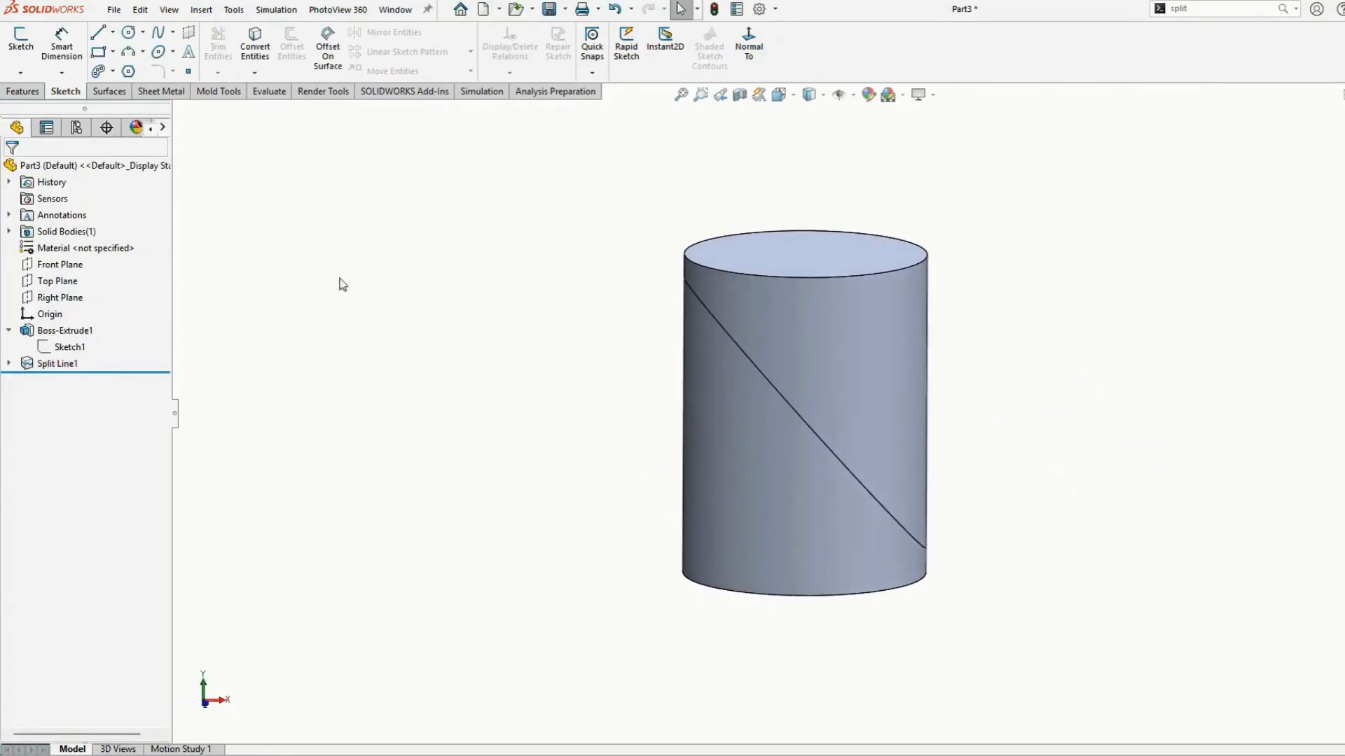
pyautogui.click(23, 91)
pyautogui.click(365, 33)
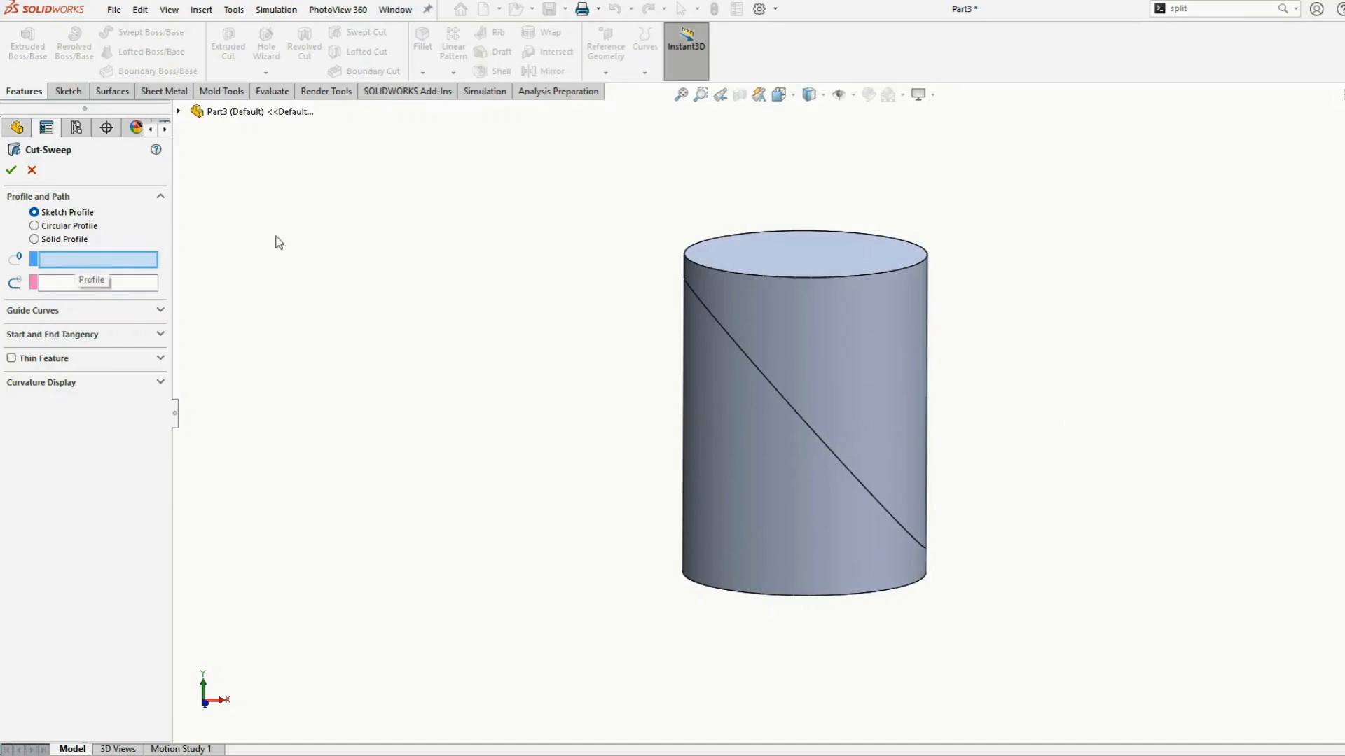
pyautogui.click(723, 326)
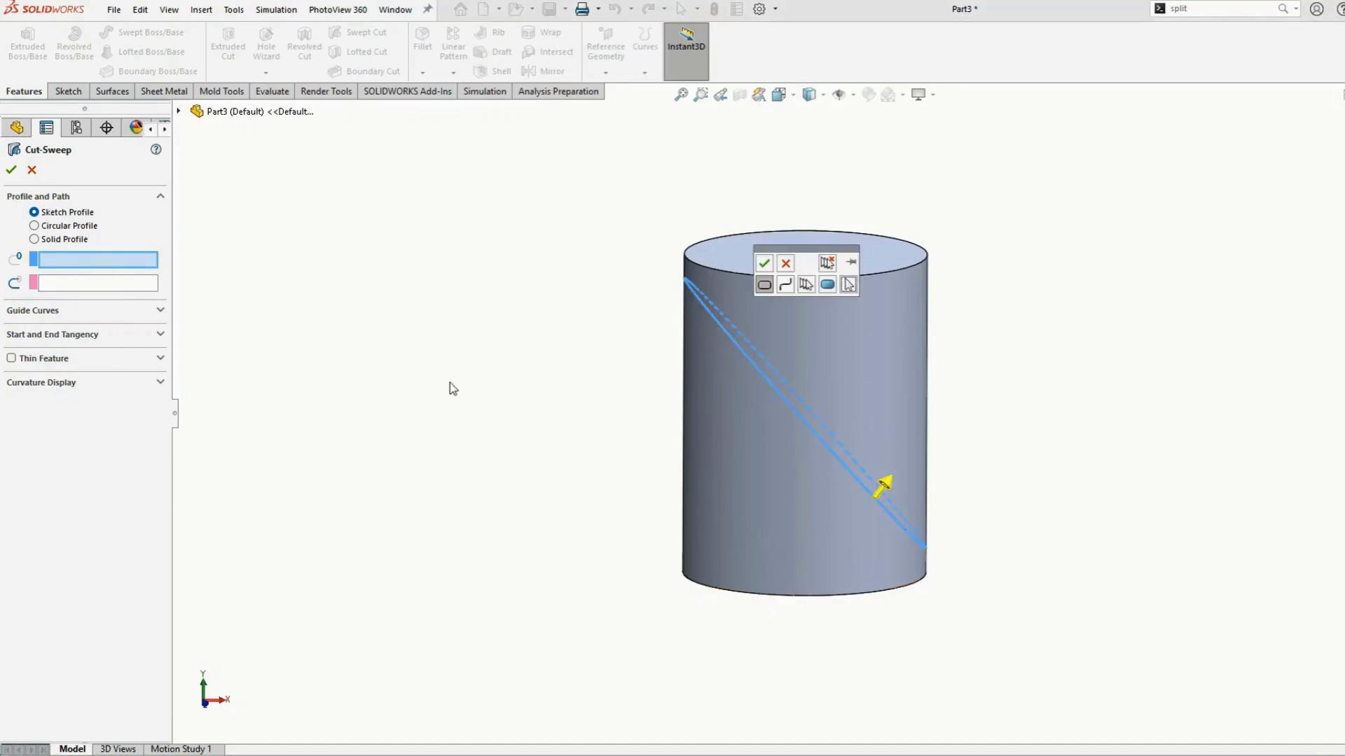
pyautogui.click(35, 226)
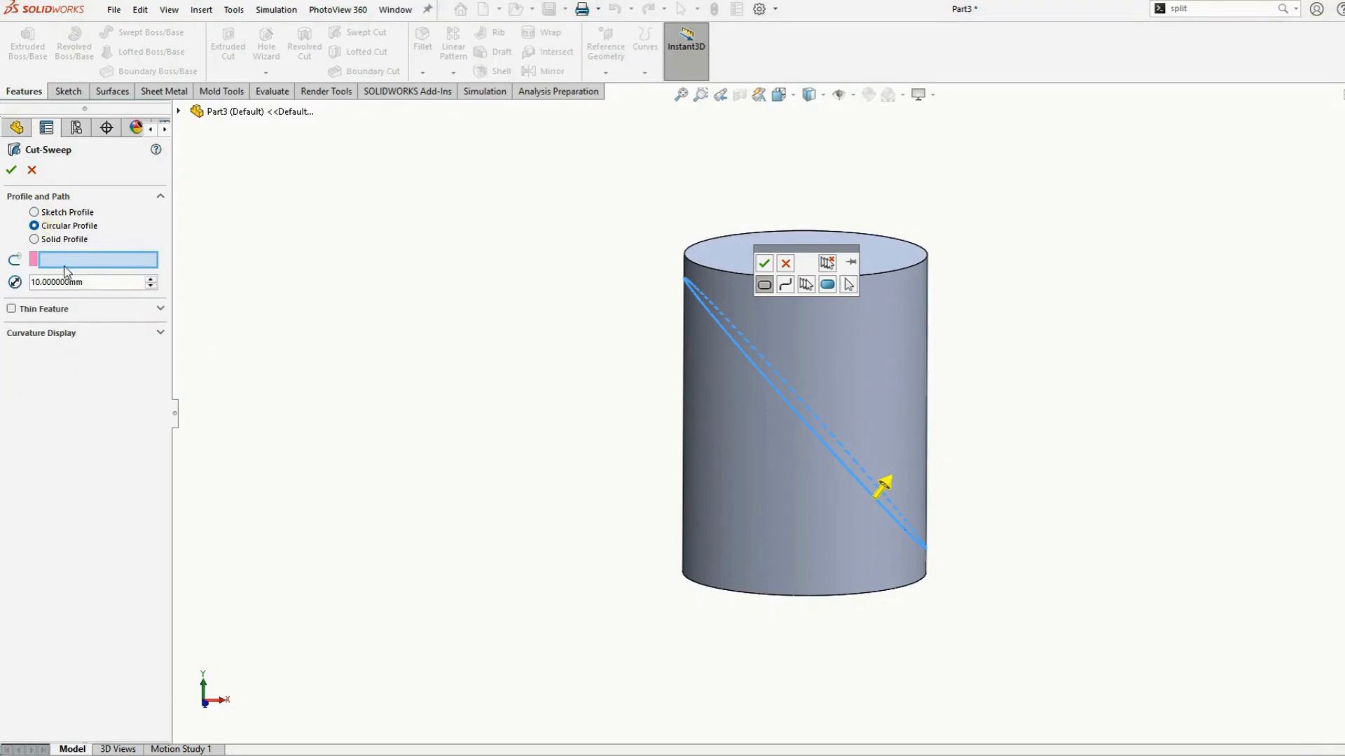
pyautogui.click(10, 172)
# Edit the swept cut and set its circular profile diameter to 6 mm
pyautogui.moveTo(720, 381); pyautogui.dragTo(370, 389, button='middle')
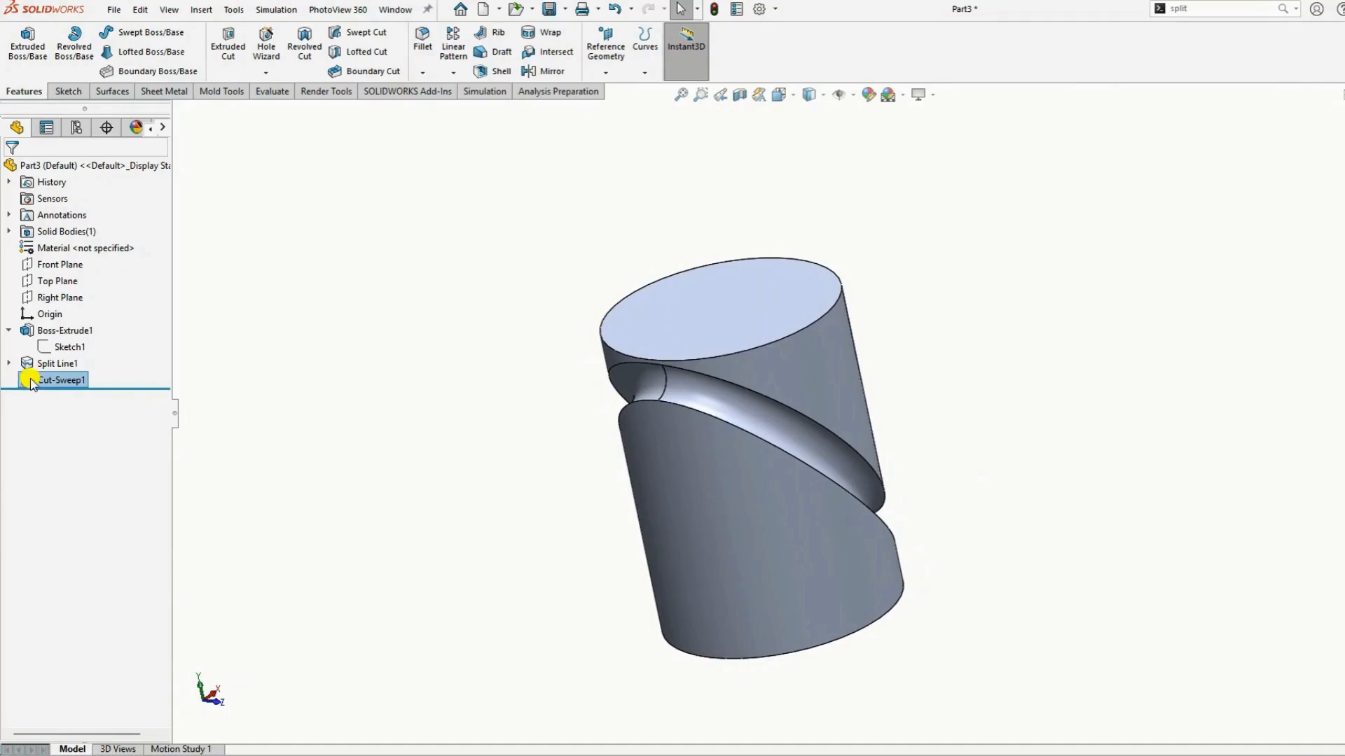
pyautogui.click(43, 346)
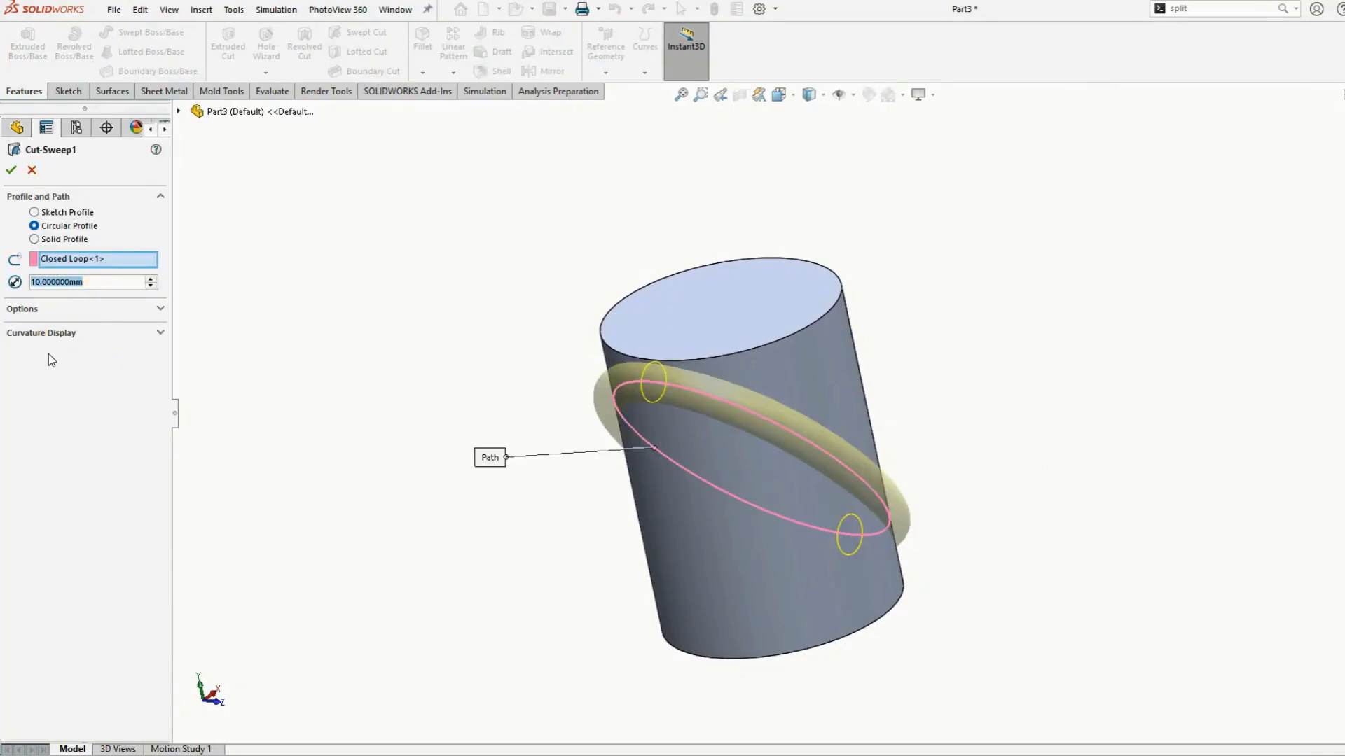
pyautogui.write('6')
pyautogui.press('Return')
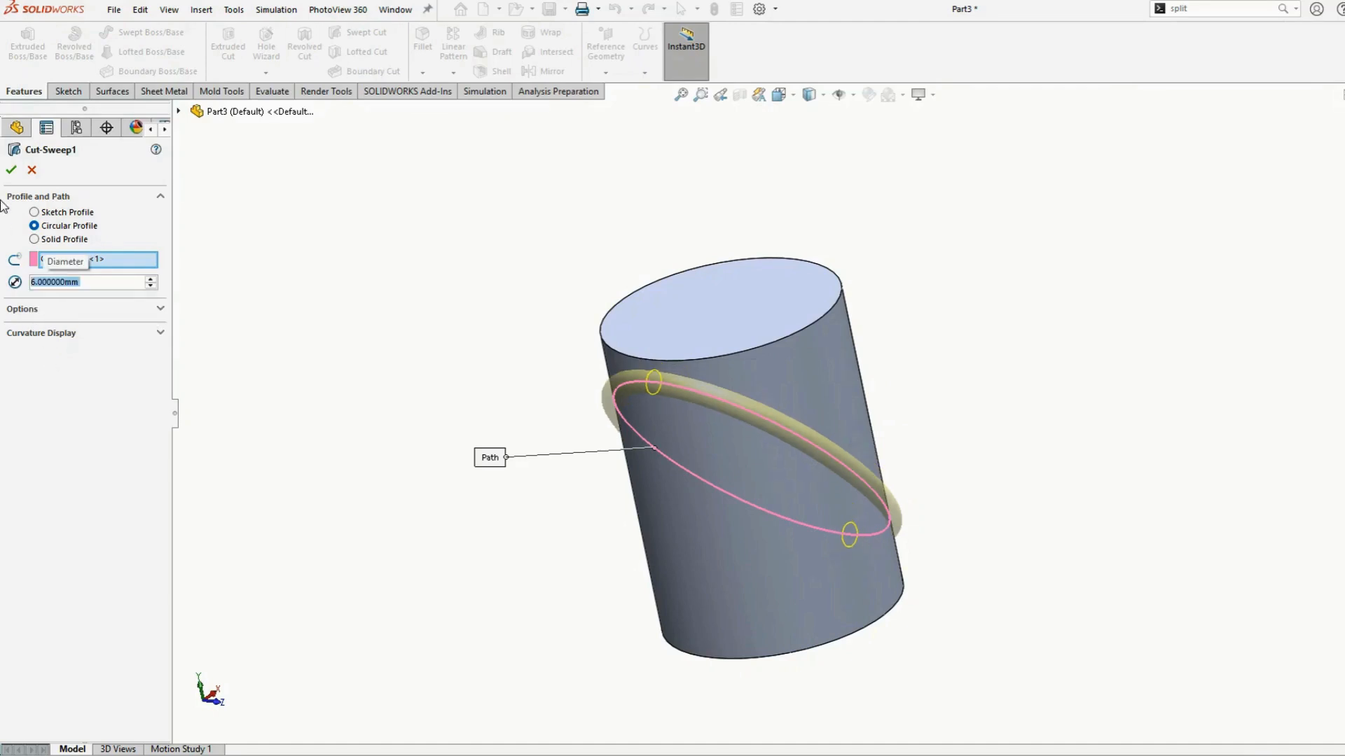
pyautogui.click(11, 170)
# Orbit and zoom around the cylinder to inspect the swept groove and its ends
pyautogui.moveTo(514, 406); pyautogui.dragTo(733, 481, button='middle')
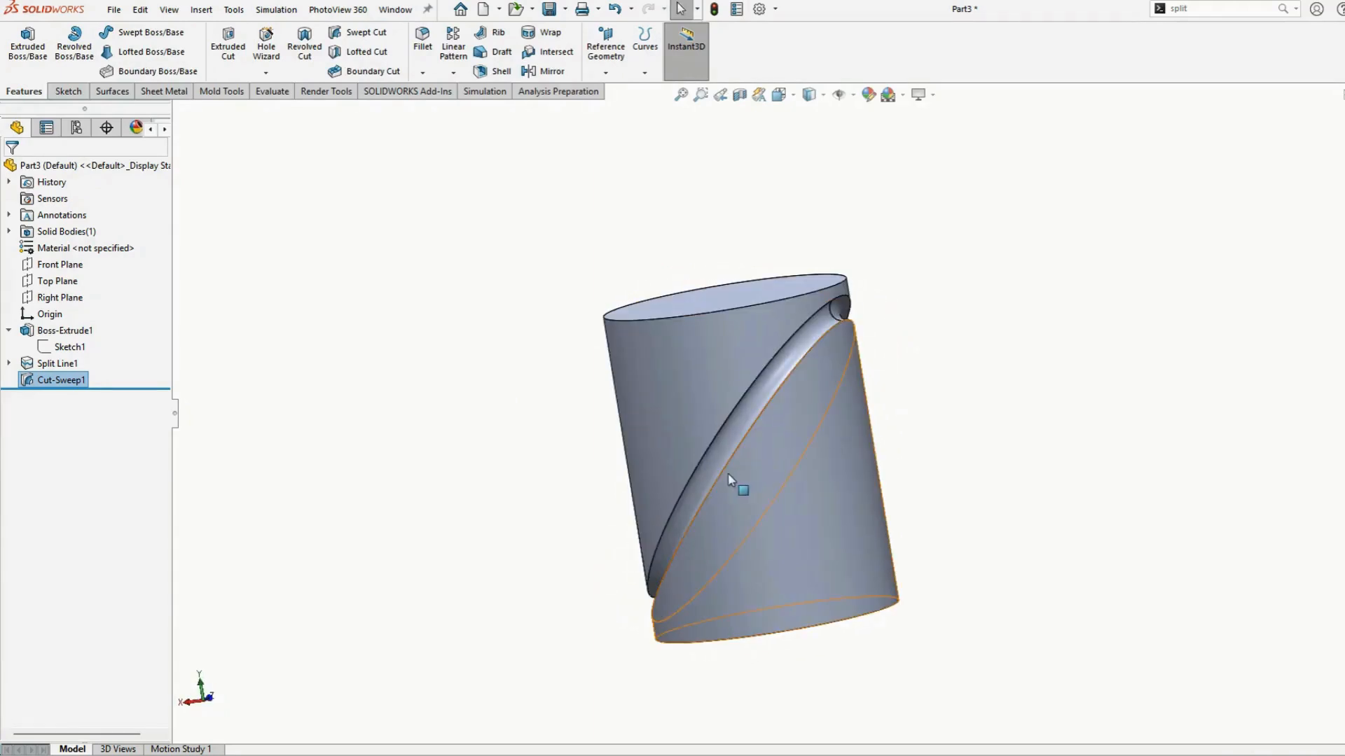
pyautogui.moveTo(922, 465); pyautogui.dragTo(690, 341, button='middle')
pyautogui.scroll(-5, 690, 341)
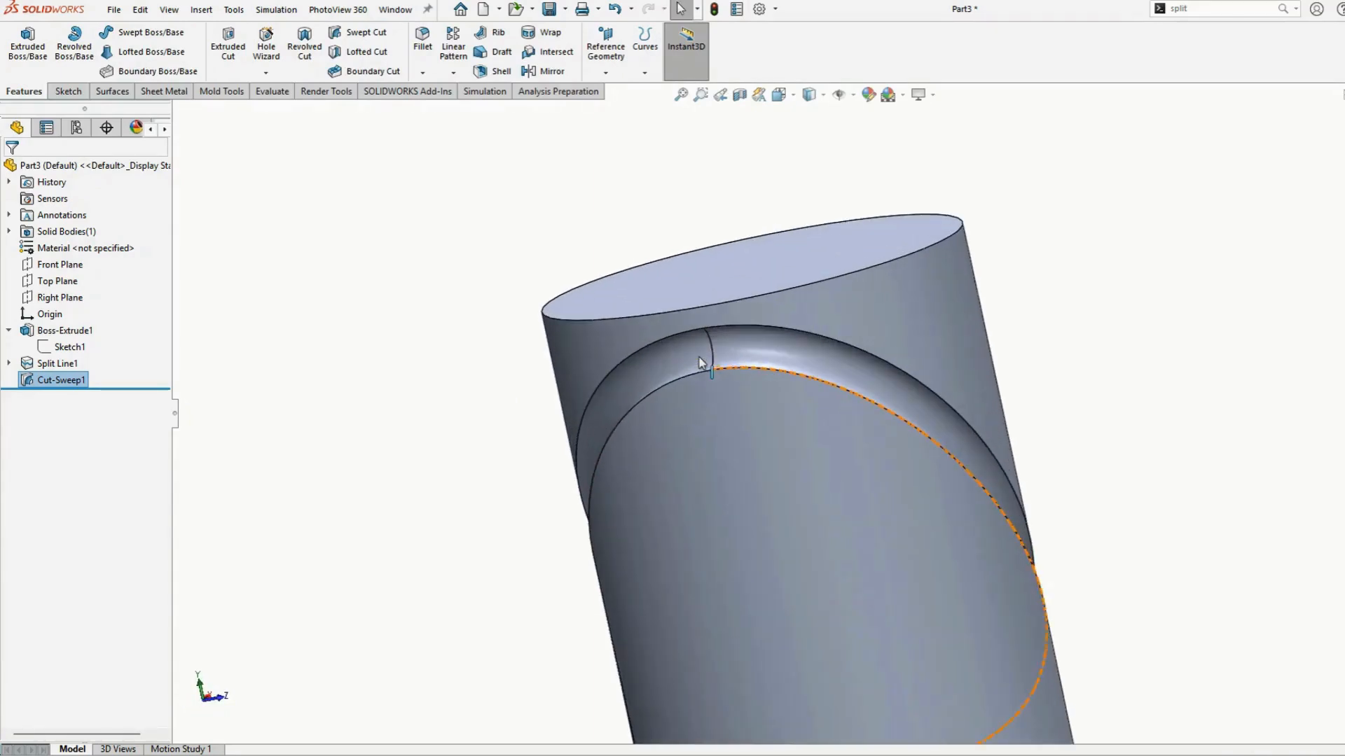
pyautogui.click(760, 353)
pyautogui.click(649, 360)
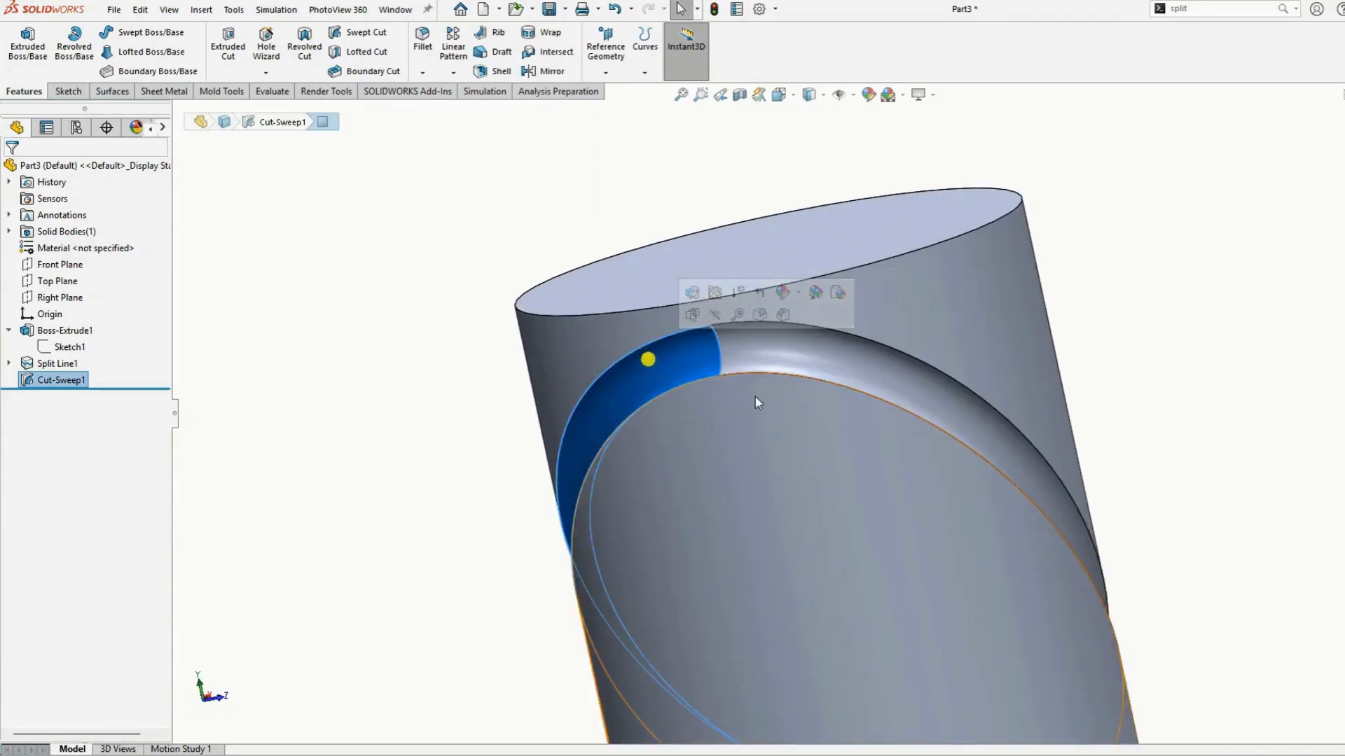
pyautogui.scroll(4, 756, 399)
pyautogui.moveTo(882, 445); pyautogui.dragTo(1027, 421, button='middle')
pyautogui.click(1030, 423)
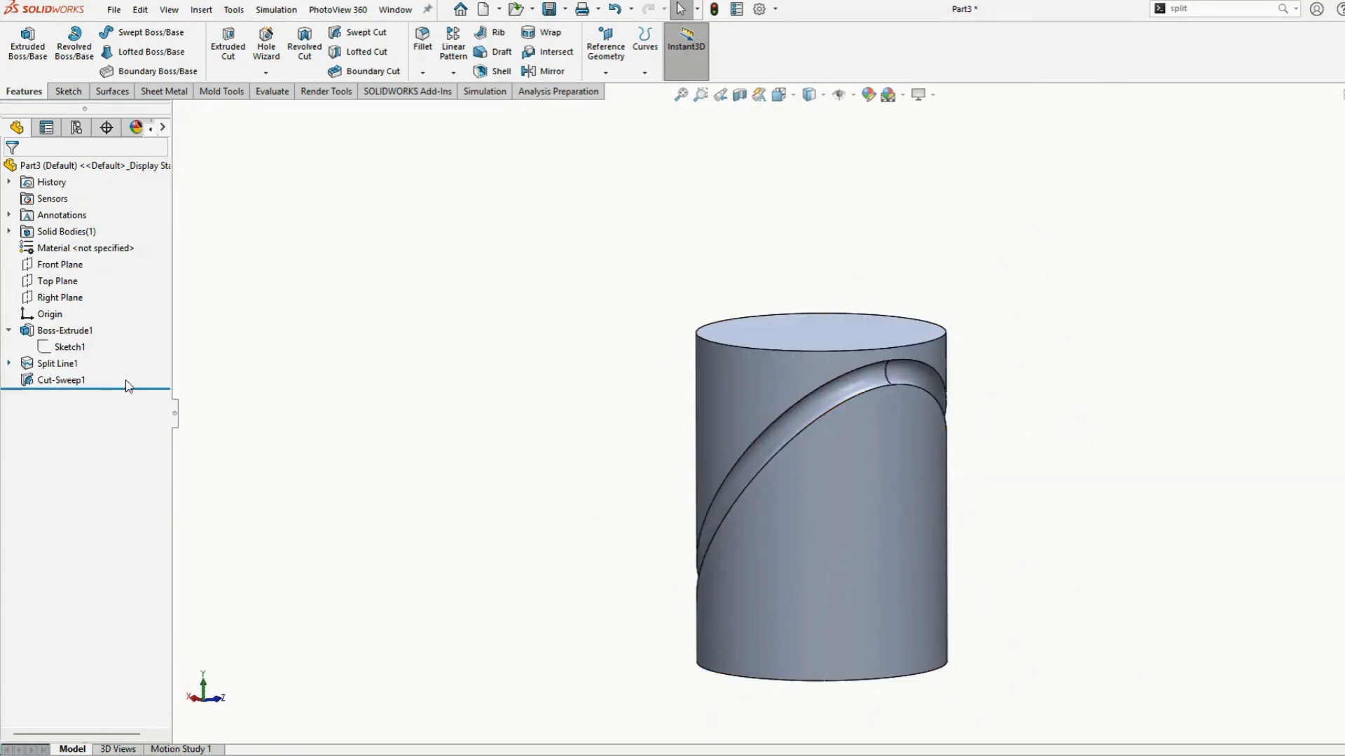
pyautogui.moveTo(1107, 421); pyautogui.dragTo(851, 486, button='middle')
pyautogui.scroll(3, 847, 496)
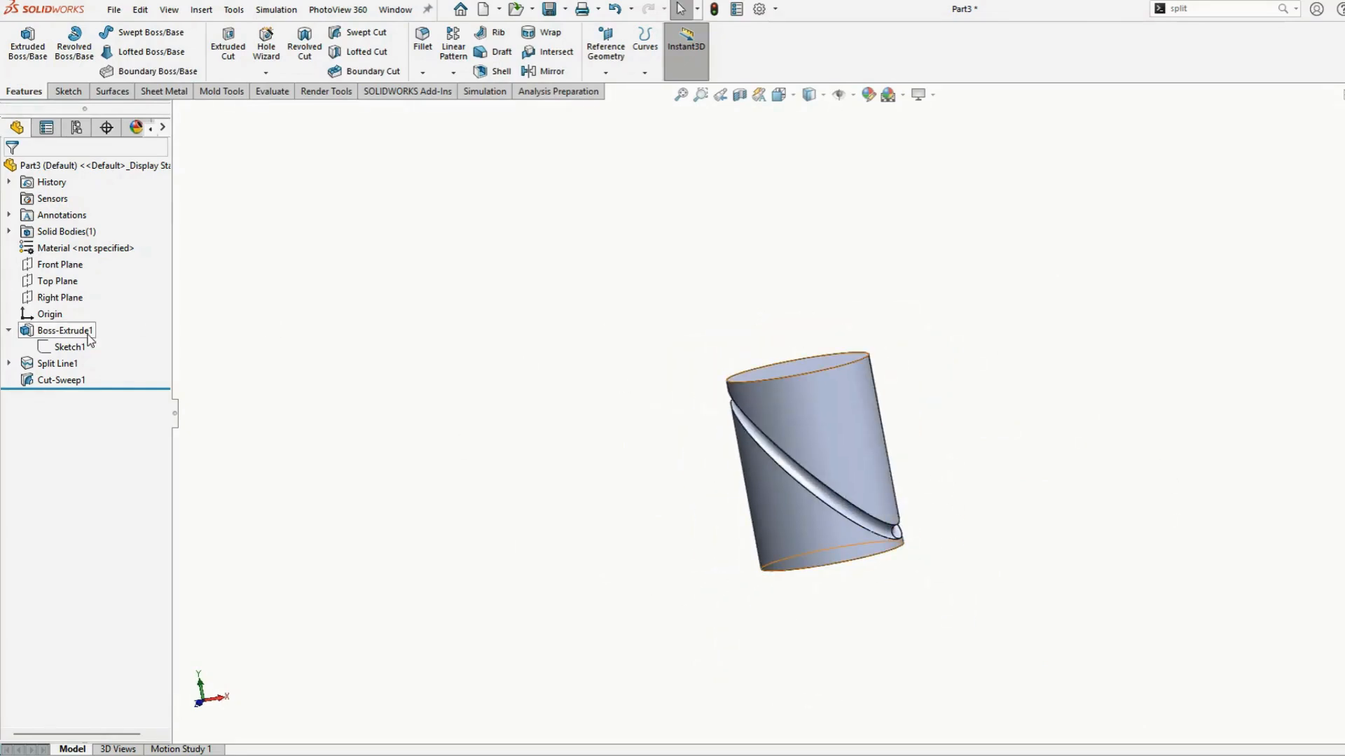
# Delete the swept cut feature
pyautogui.click(33, 382)
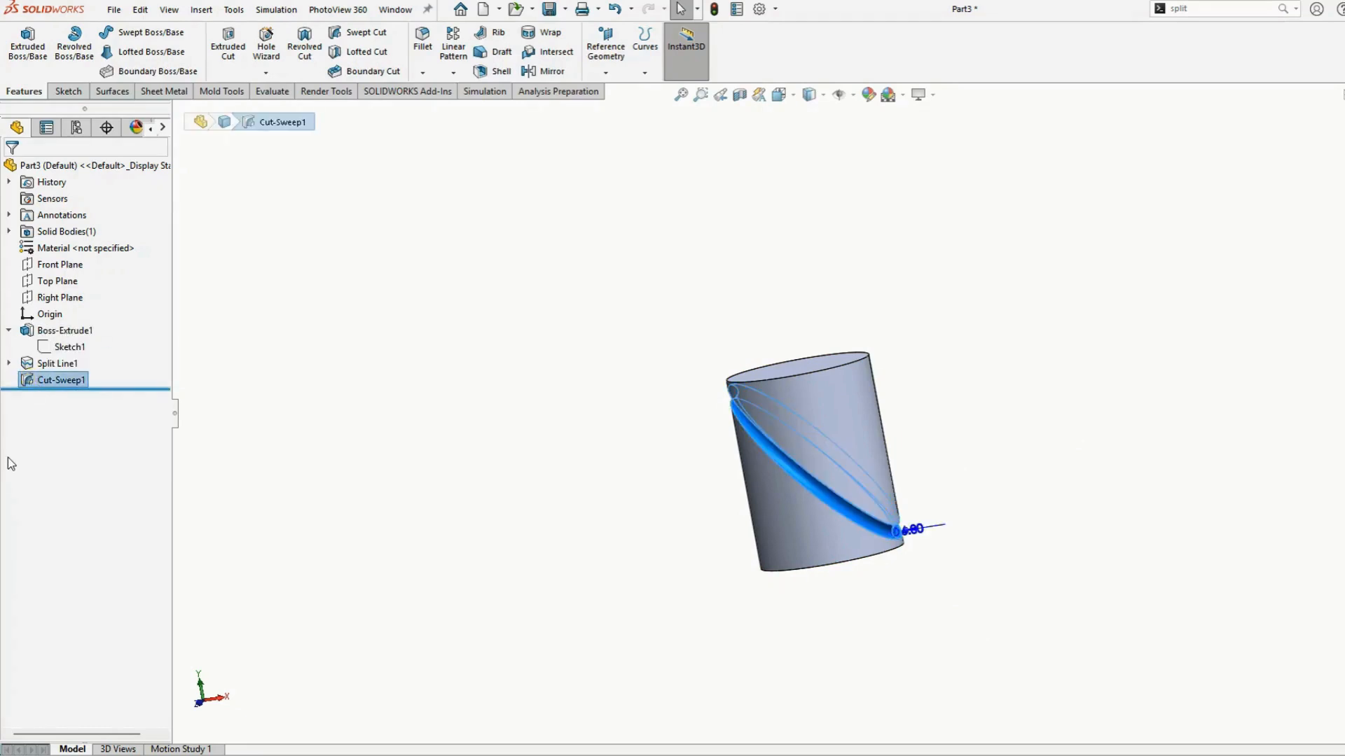
pyautogui.press('Delete')
pyautogui.press('Return')
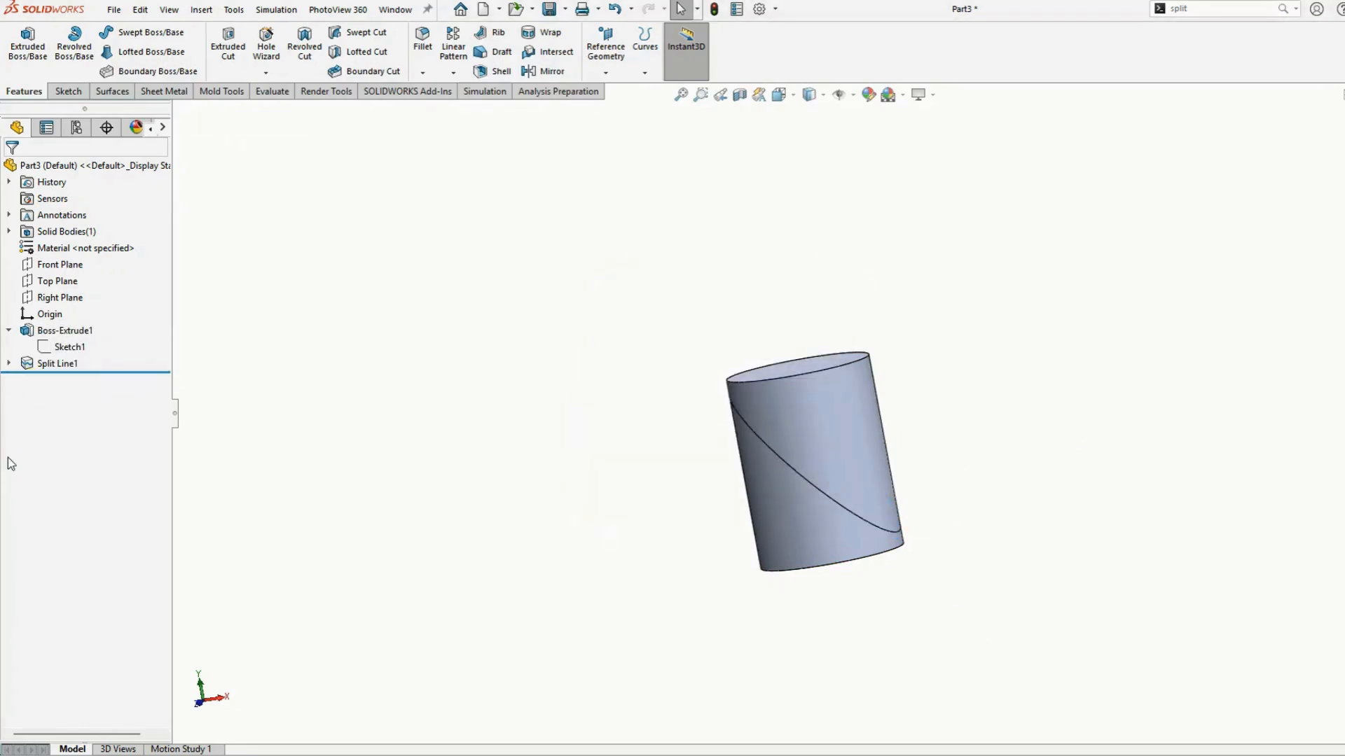
# Delete the split line feature and its leftover sketch
pyautogui.click(36, 365)
pyautogui.press('Delete')
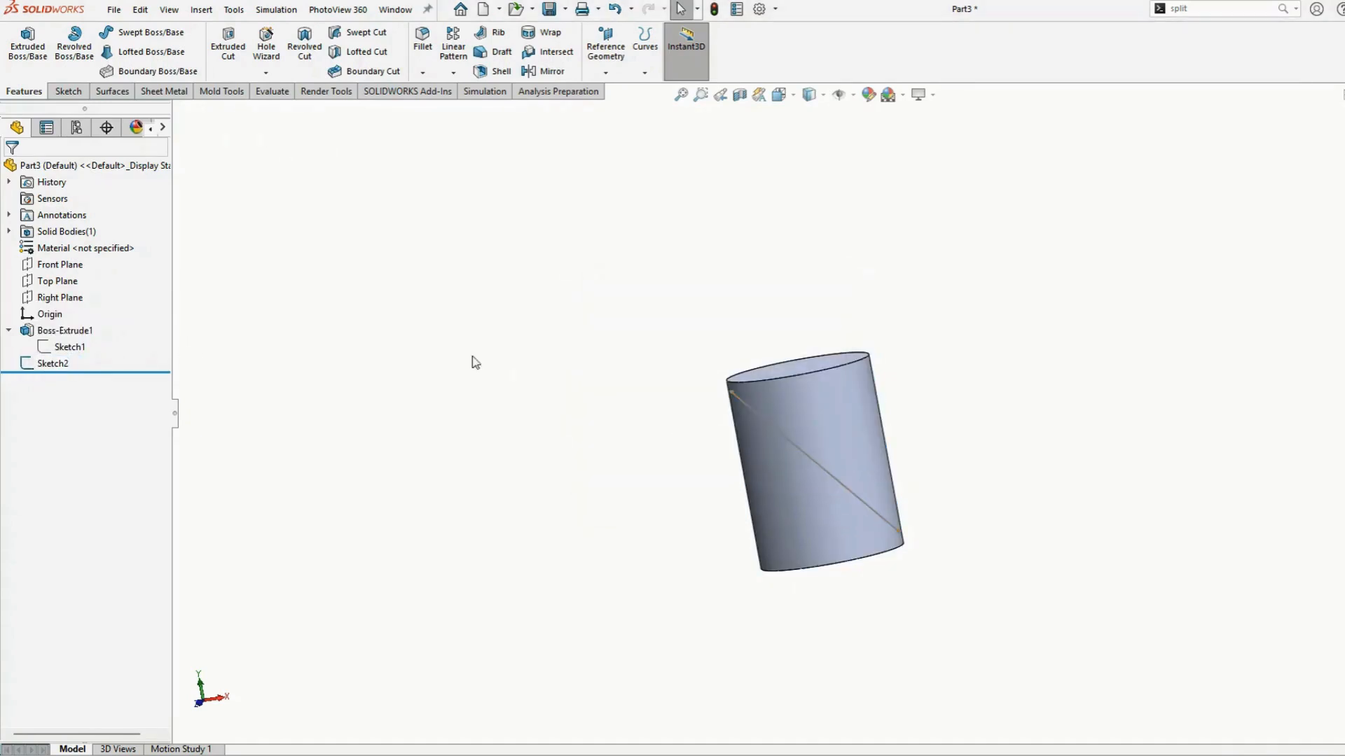
pyautogui.click(789, 444)
pyautogui.press('Delete')
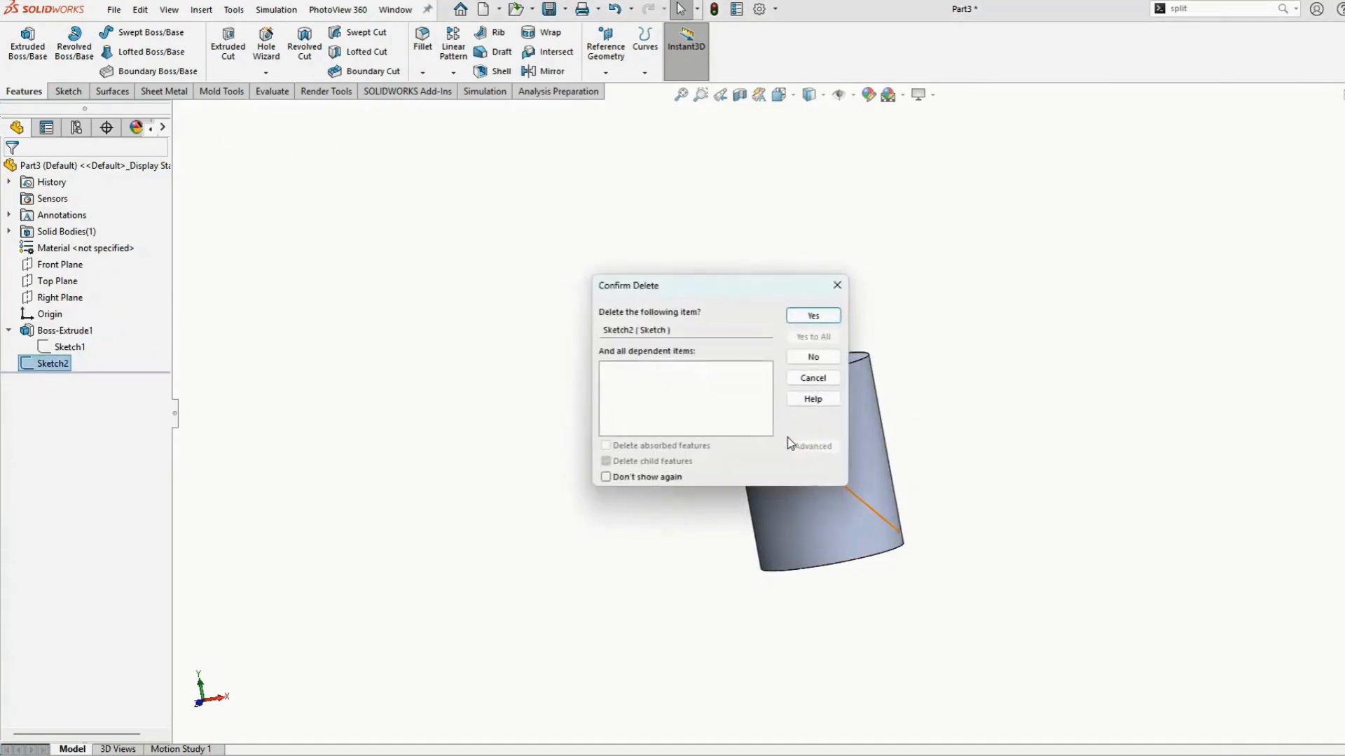
pyautogui.press('Return')
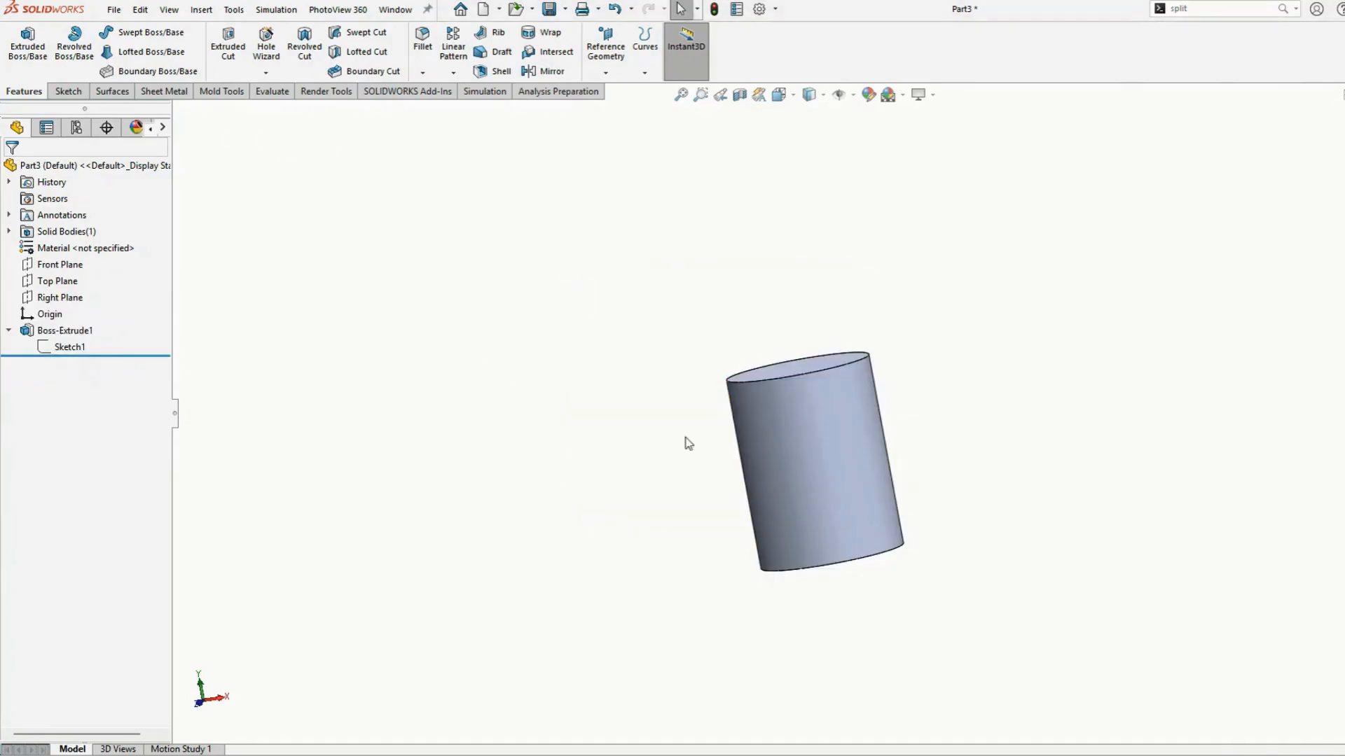
# Start a sketch on the Front Plane and draw a diagonal line extending past the cylinder on both sides
pyautogui.click(59, 265)
pyautogui.click(130, 242)
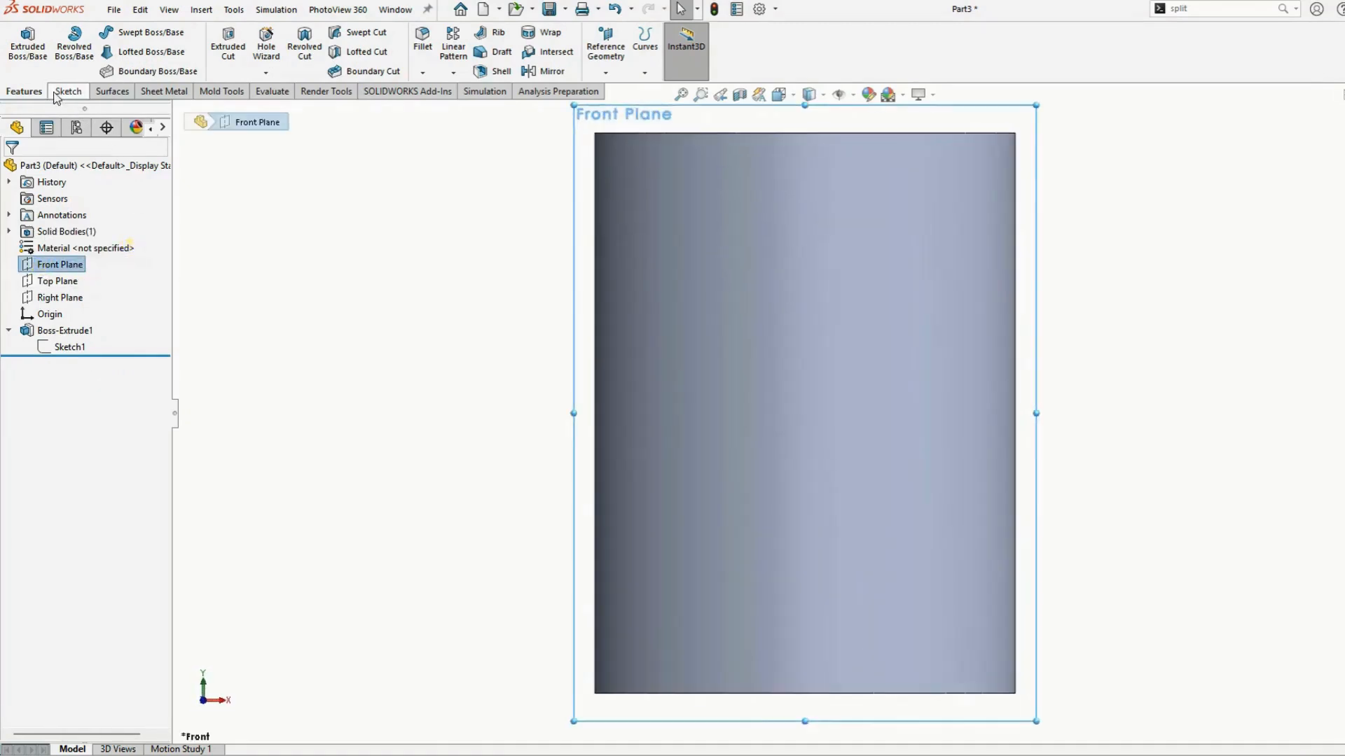
pyautogui.click(54, 93)
pyautogui.scroll(5, 595, 292)
pyautogui.click(99, 33)
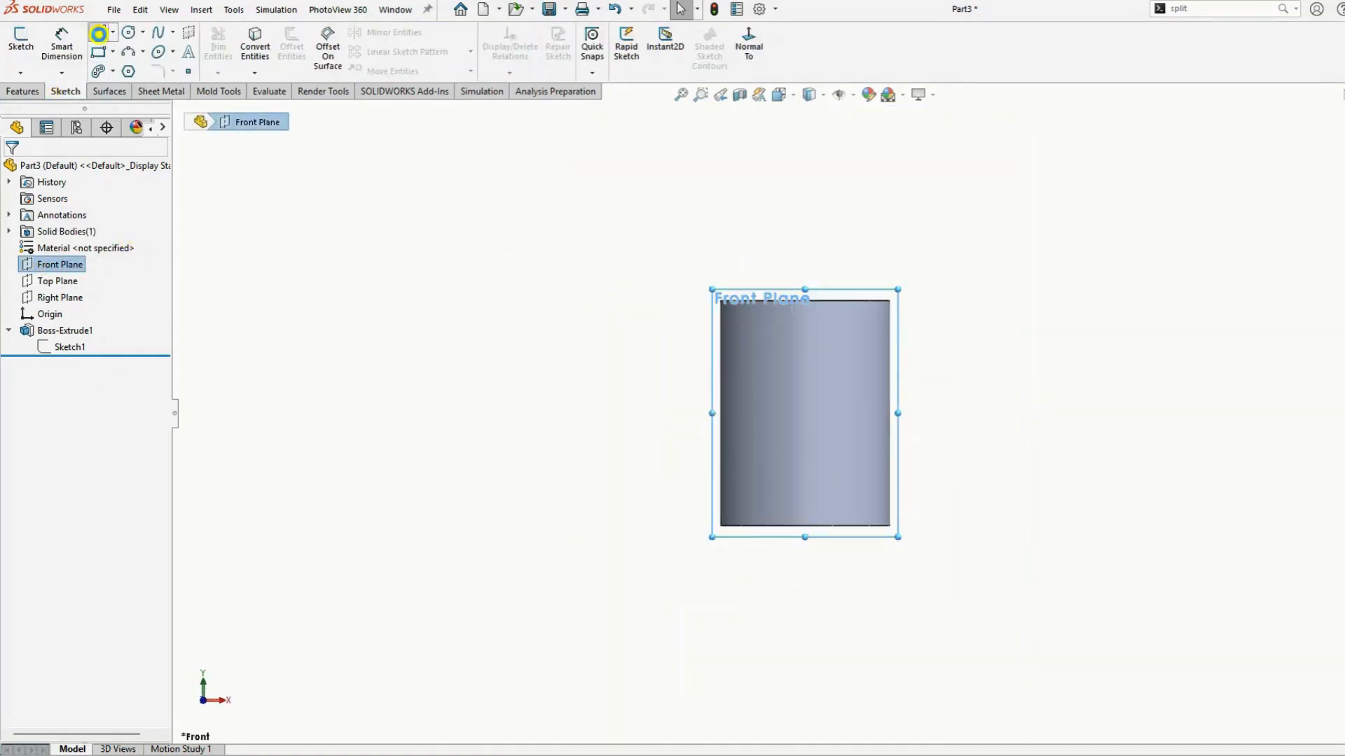
pyautogui.click(503, 158)
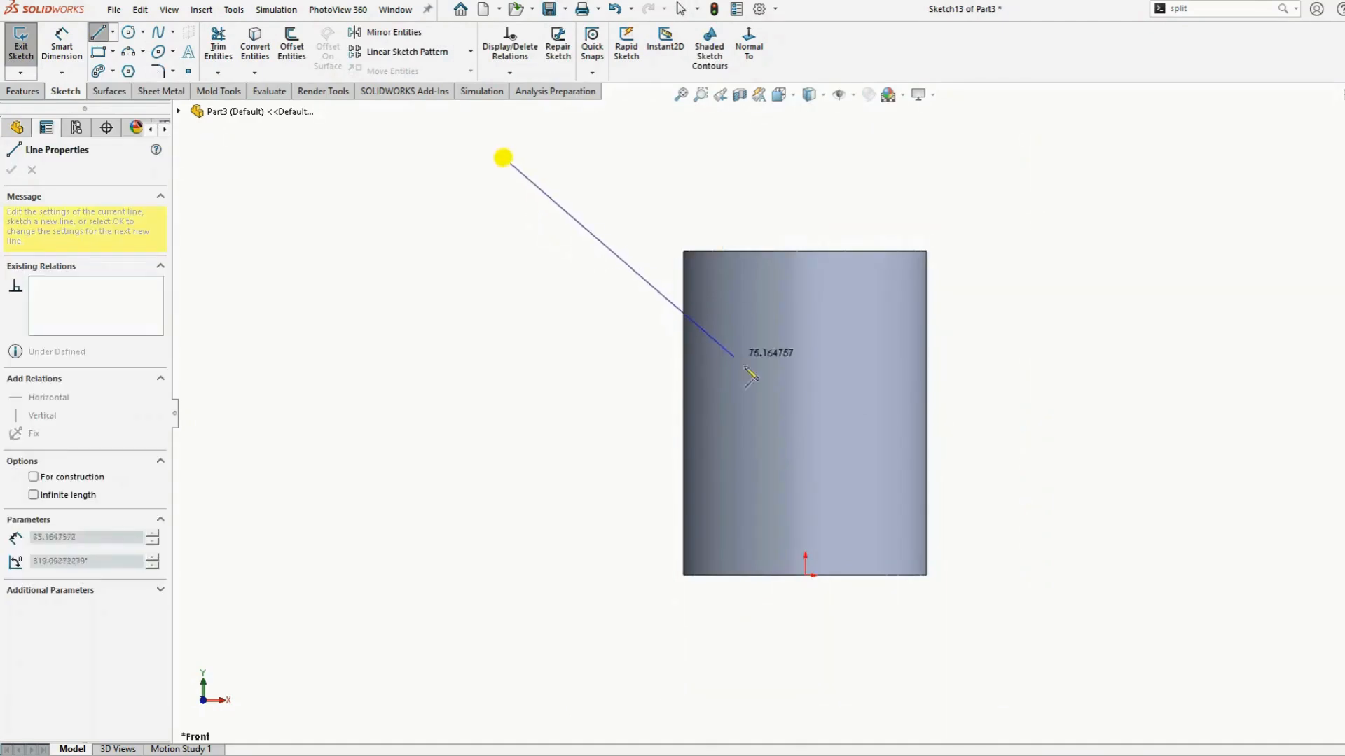
pyautogui.click(1191, 716)
pyautogui.rightClick(1157, 634)
pyautogui.click(1197, 629)
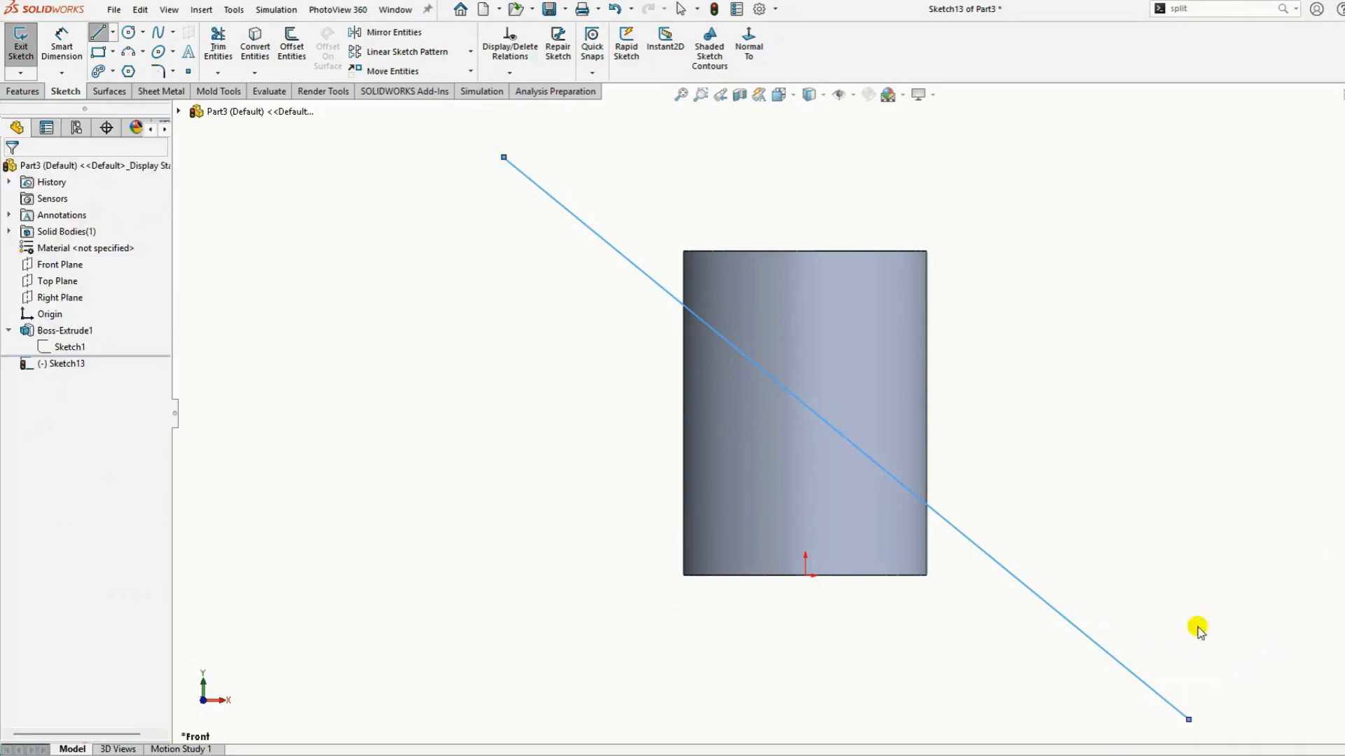
# Dimension the line's upper end 6 mm beyond the cylinder's top-left corner
pyautogui.scroll(3, 1088, 630)
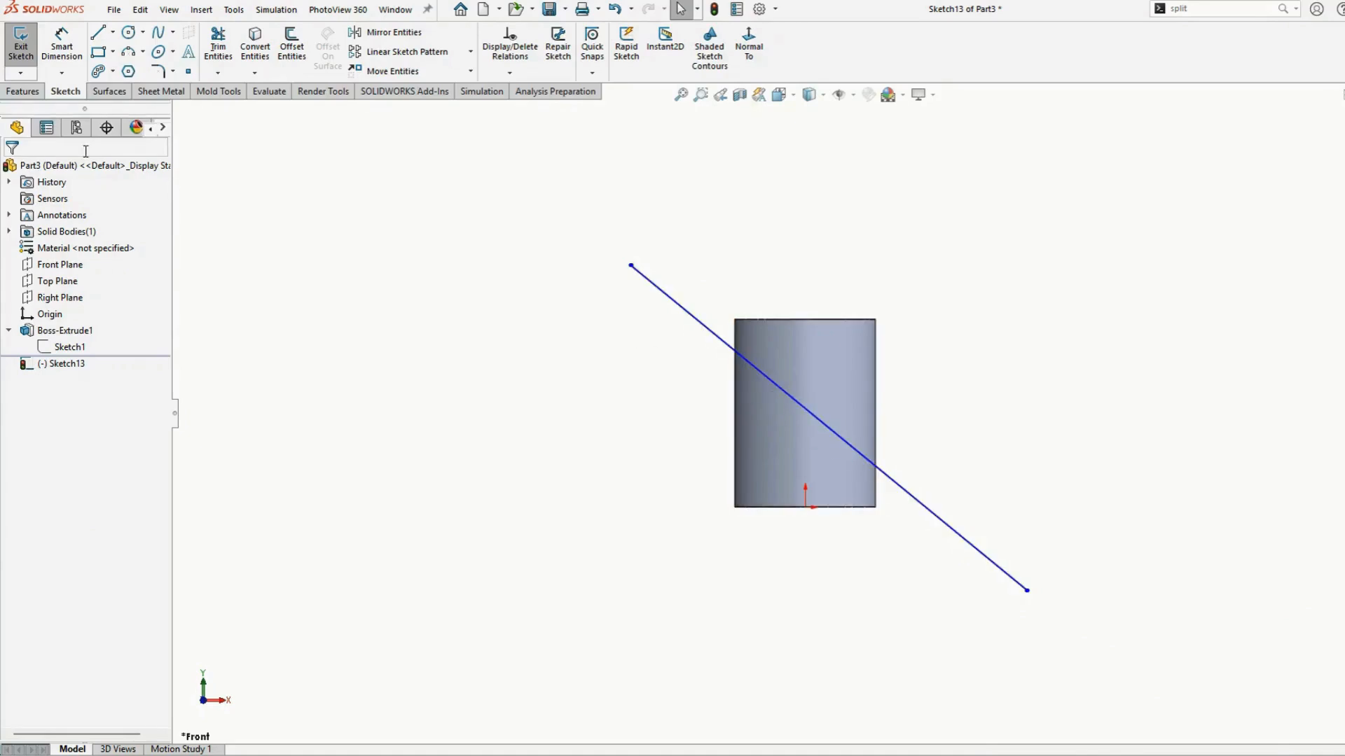
pyautogui.click(56, 50)
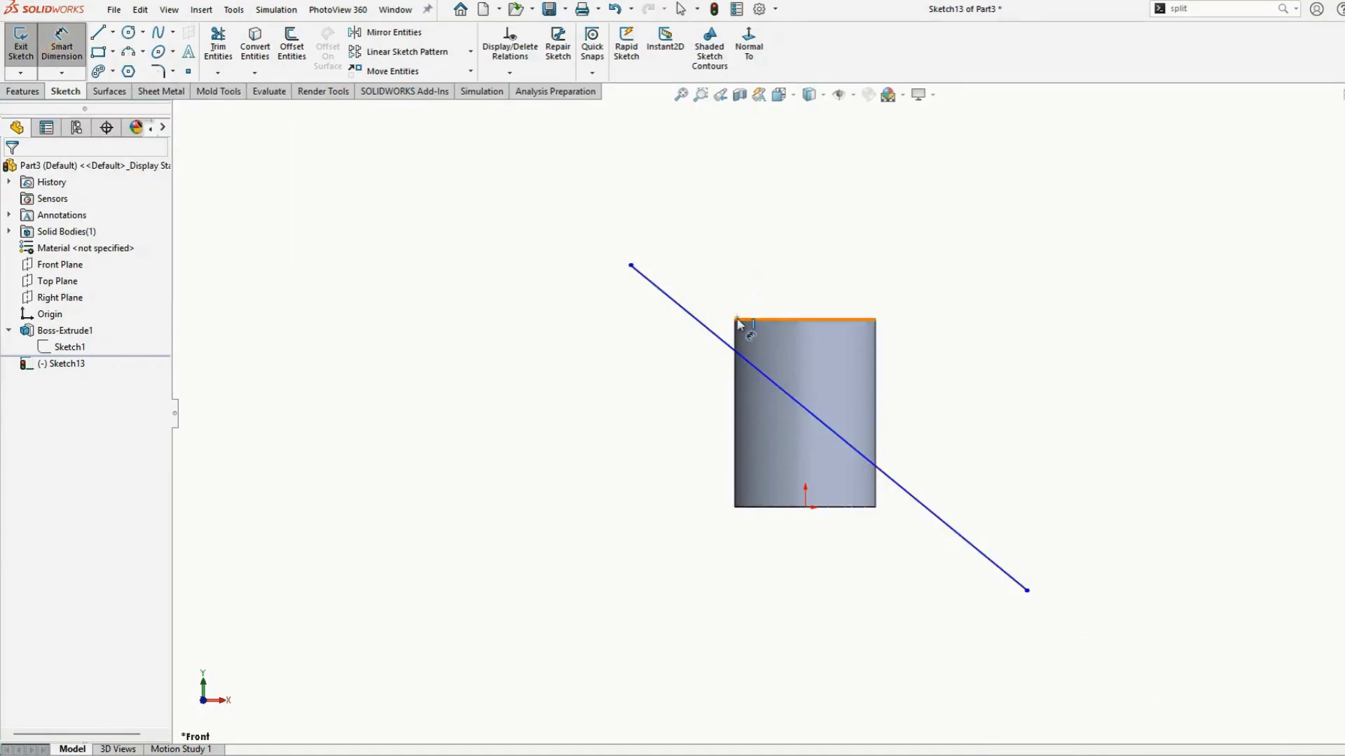
pyautogui.click(735, 352)
pyautogui.click(734, 319)
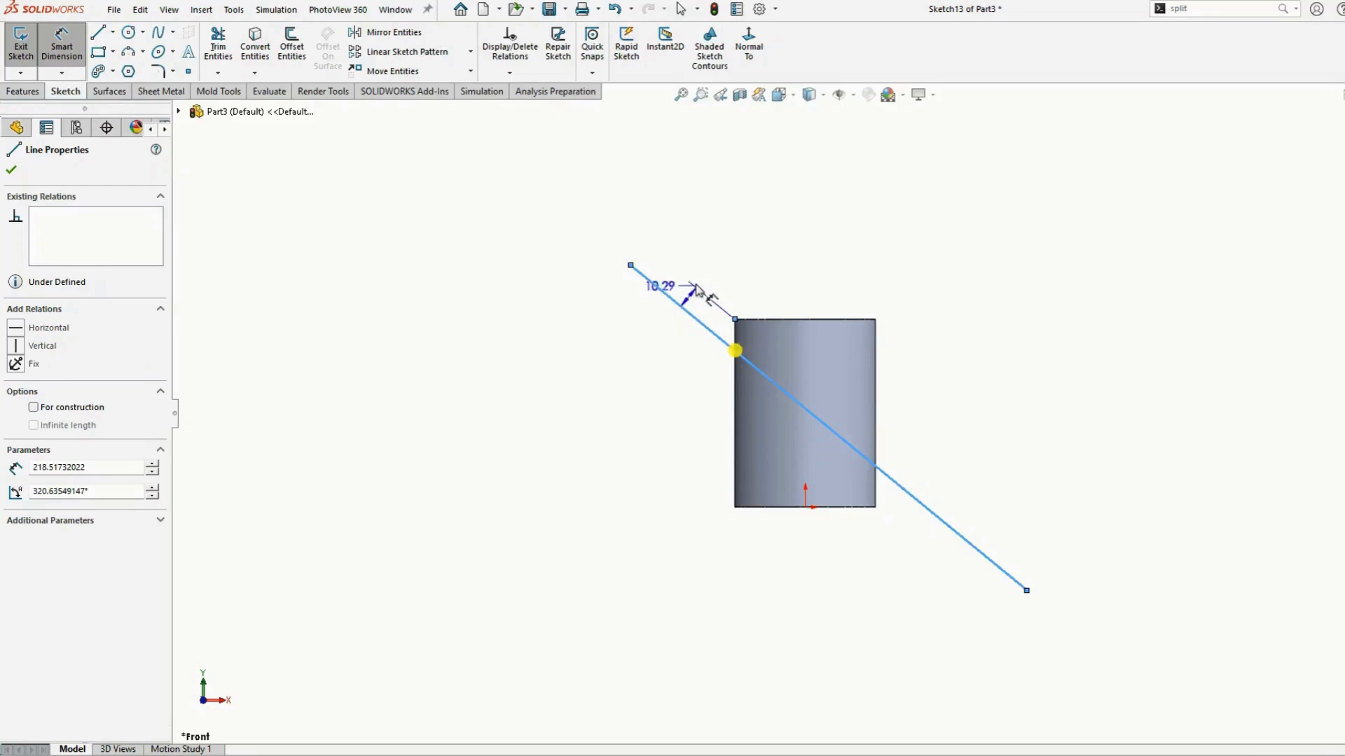
pyautogui.click(620, 244)
pyautogui.write('6')
pyautogui.press('Return')
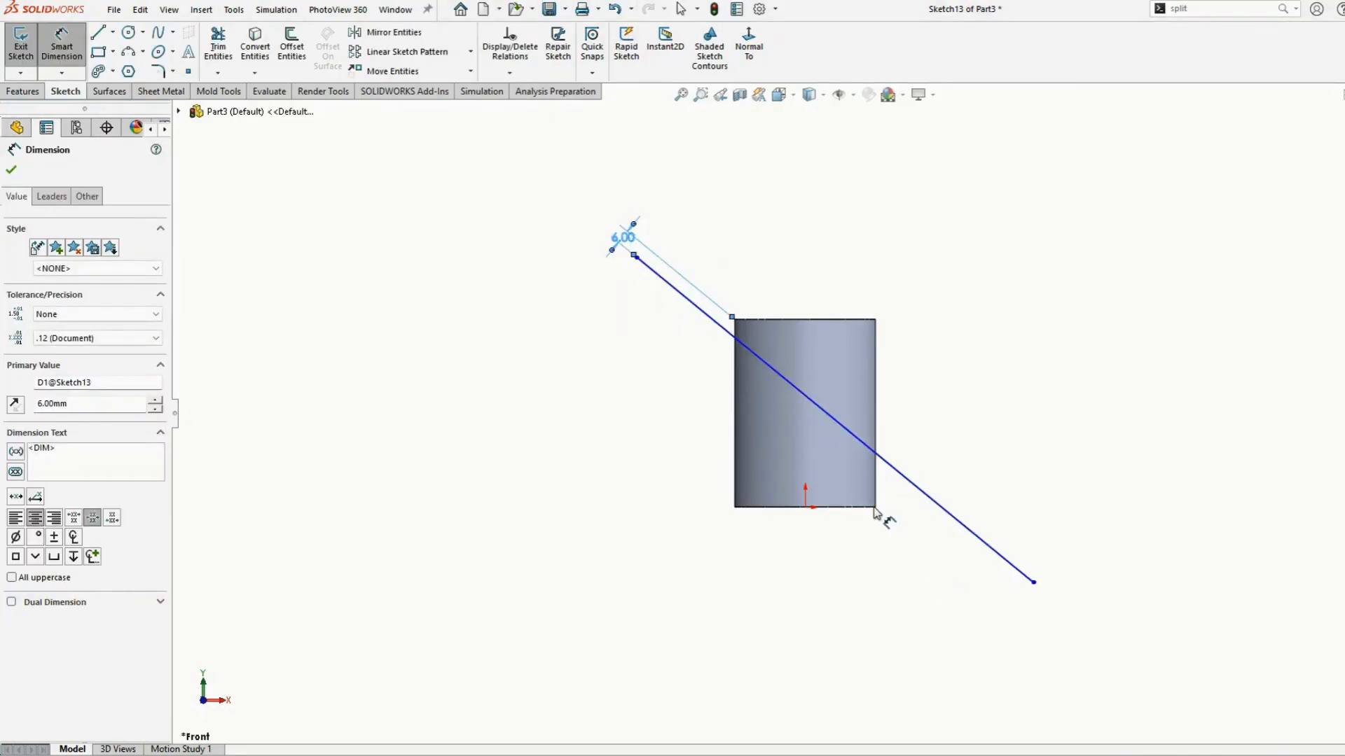
# Dimension the line's lower end 6 mm beyond the cylinder's bottom-right corner and close the sketch editing panels
pyautogui.click(874, 507)
pyautogui.click(875, 453)
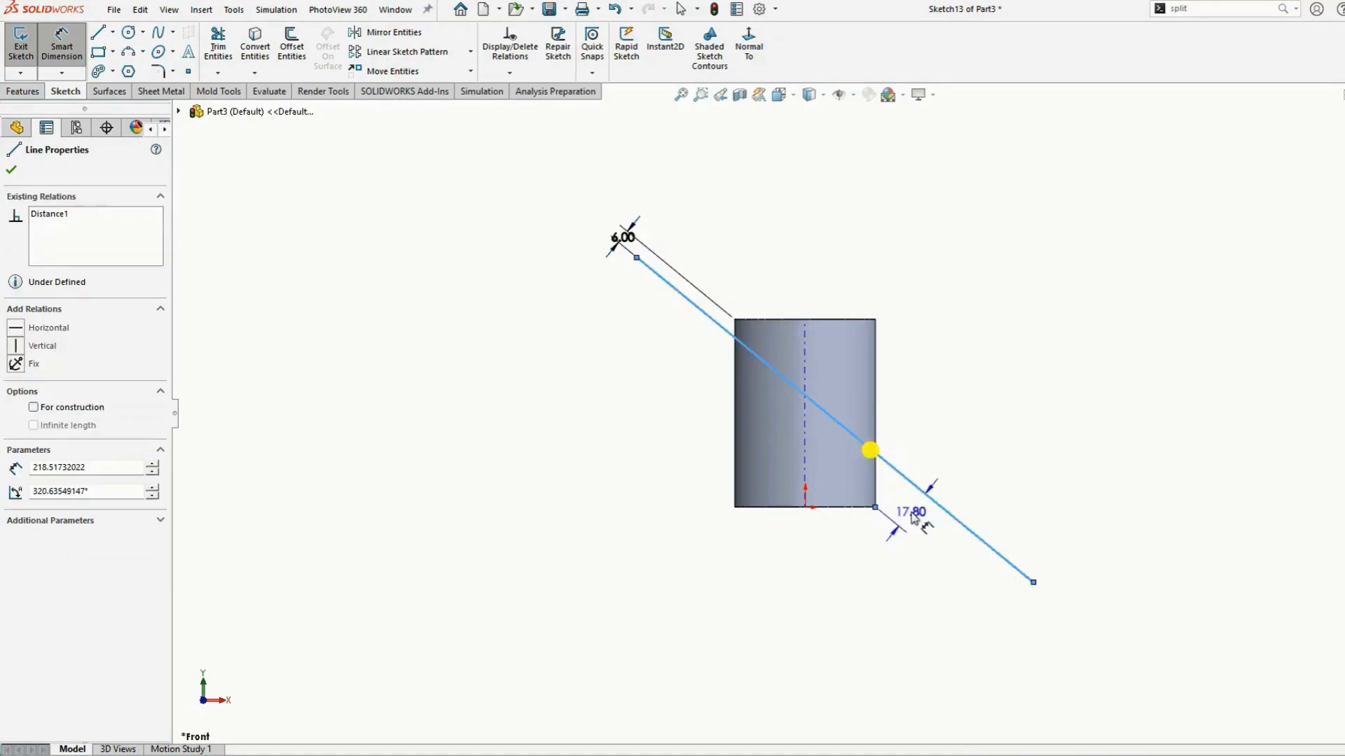
pyautogui.click(946, 546)
pyautogui.write('6')
pyautogui.press('Return')
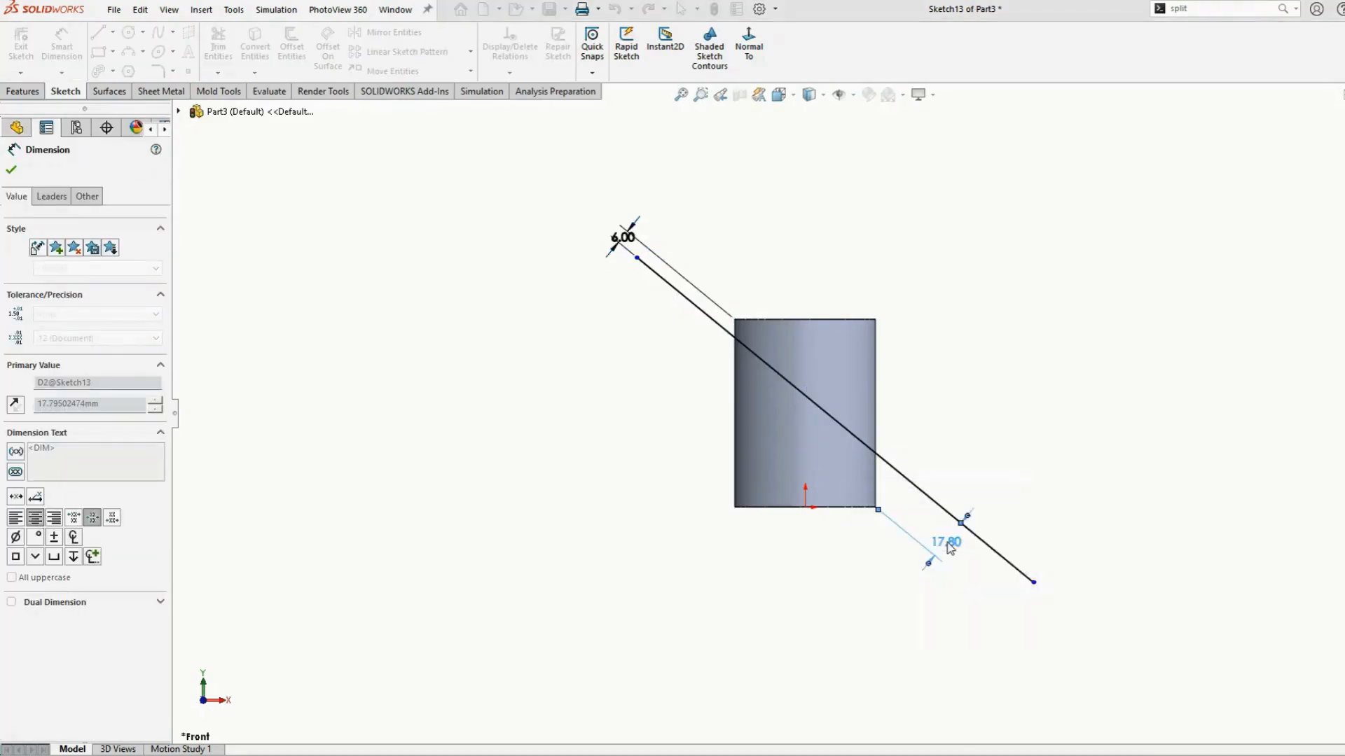
pyautogui.click(11, 170)
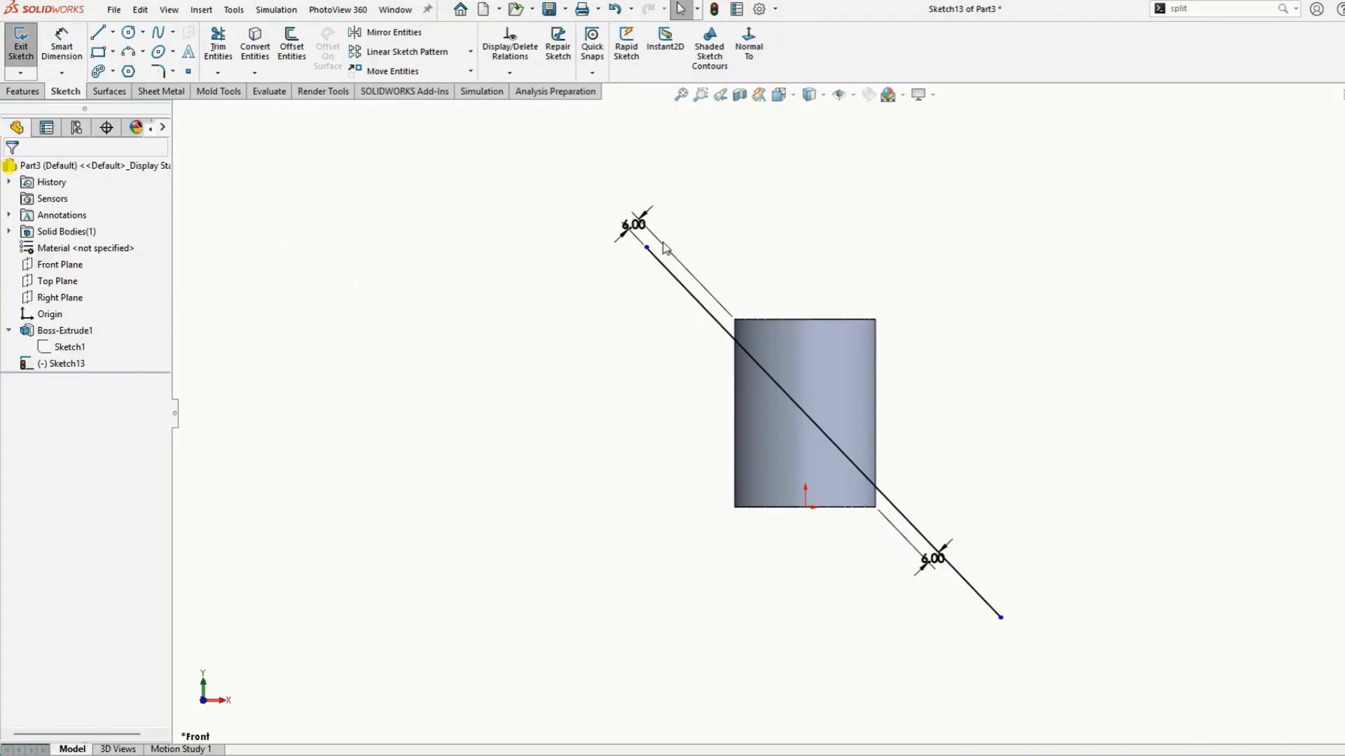
pyautogui.moveTo(645, 246); pyautogui.dragTo(620, 221)
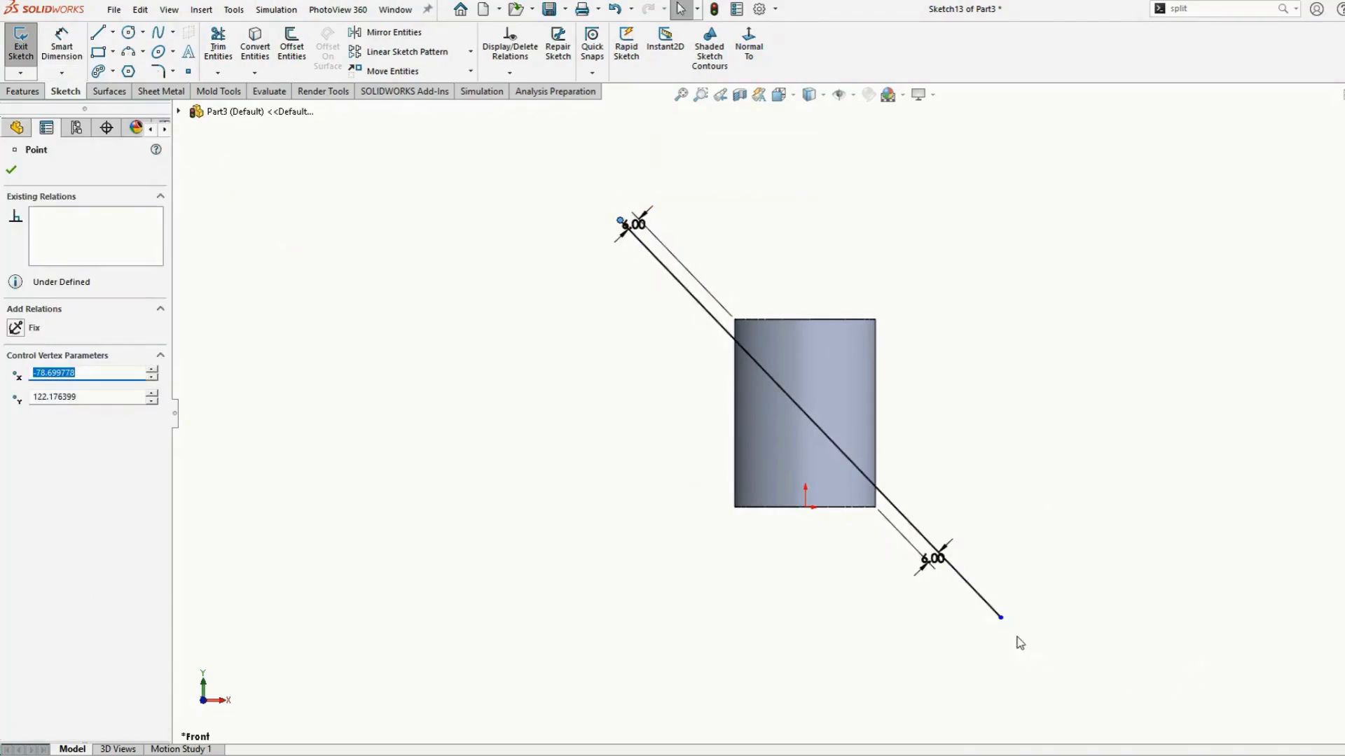
pyautogui.moveTo(1172, 507)
pyautogui.mouseDown(button='middle')
pyautogui.moveTo(1084, 552)
pyautogui.moveTo(961, 579)
pyautogui.moveTo(1119, 531)
pyautogui.moveTo(967, 514)
pyautogui.mouseUp(button='middle')
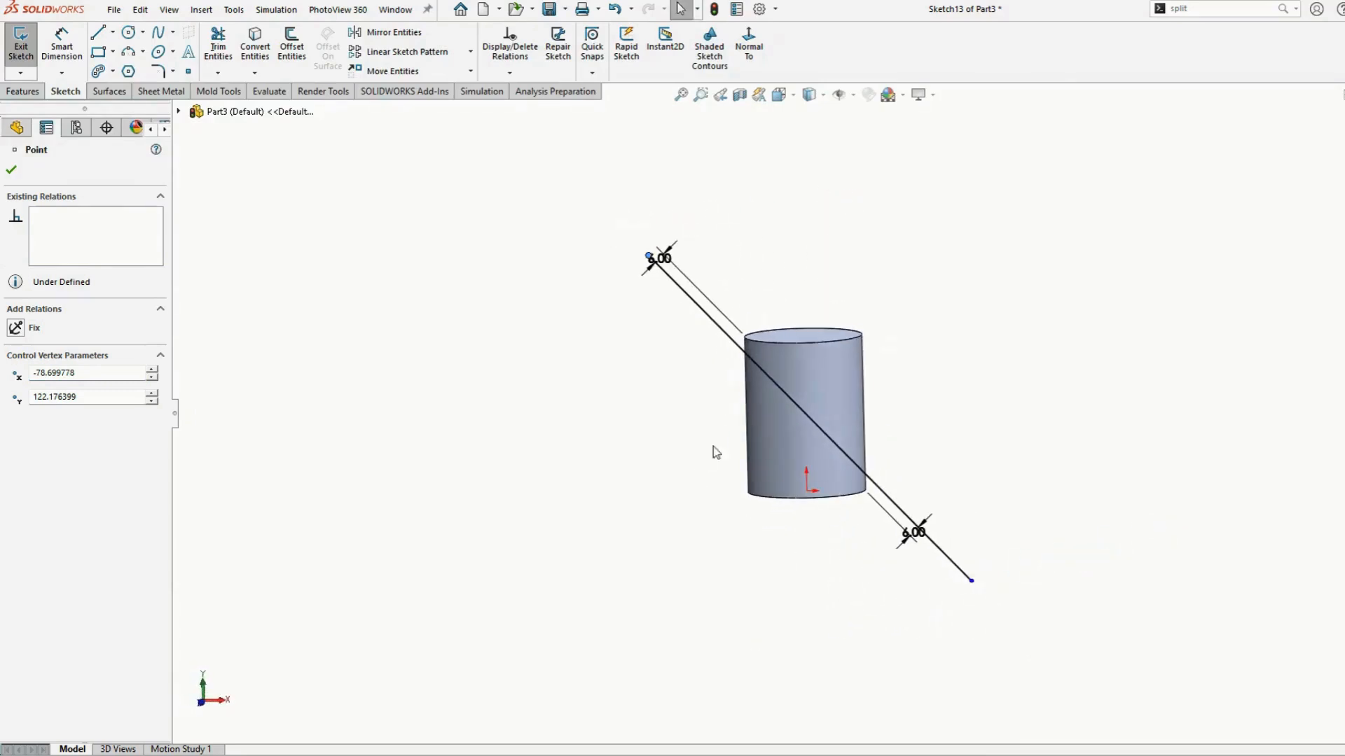
pyautogui.click(11, 170)
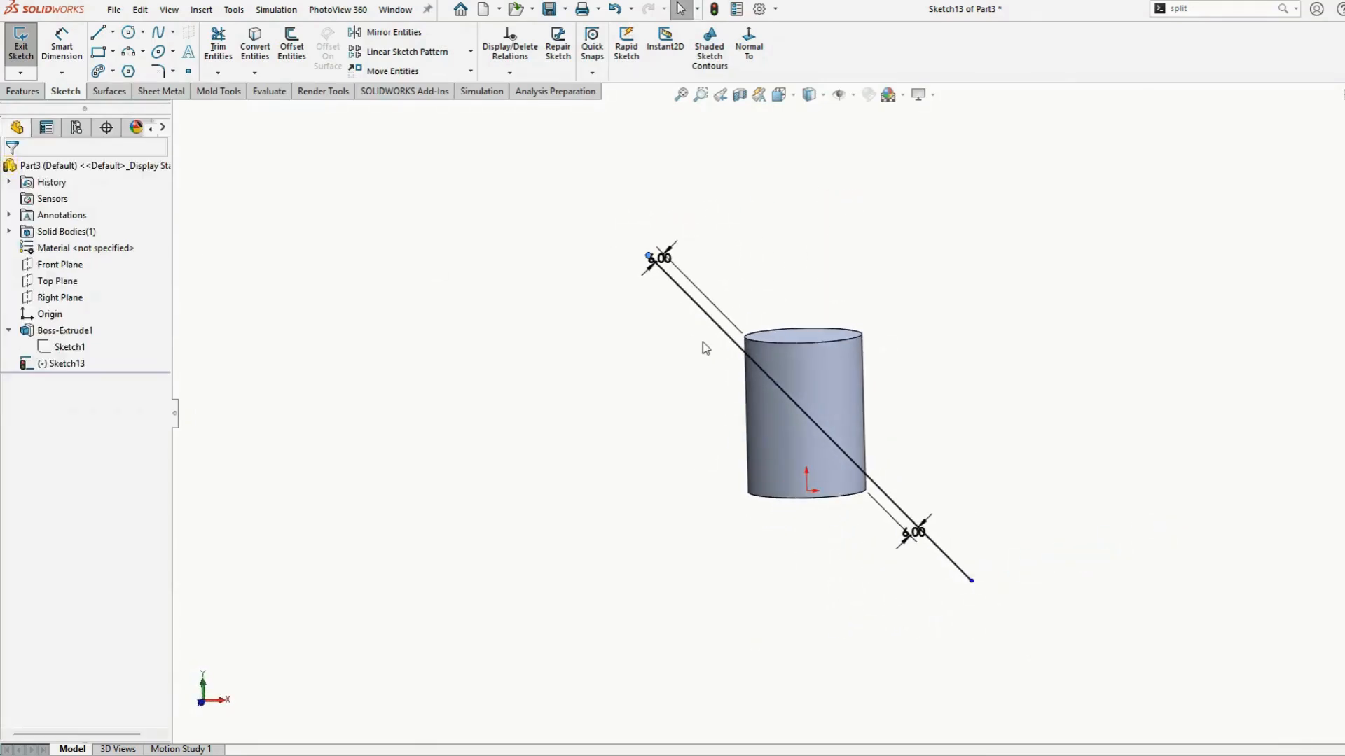
# Create a projection split line from the current sketch onto the cylinder's curved face
pyautogui.click(21, 91)
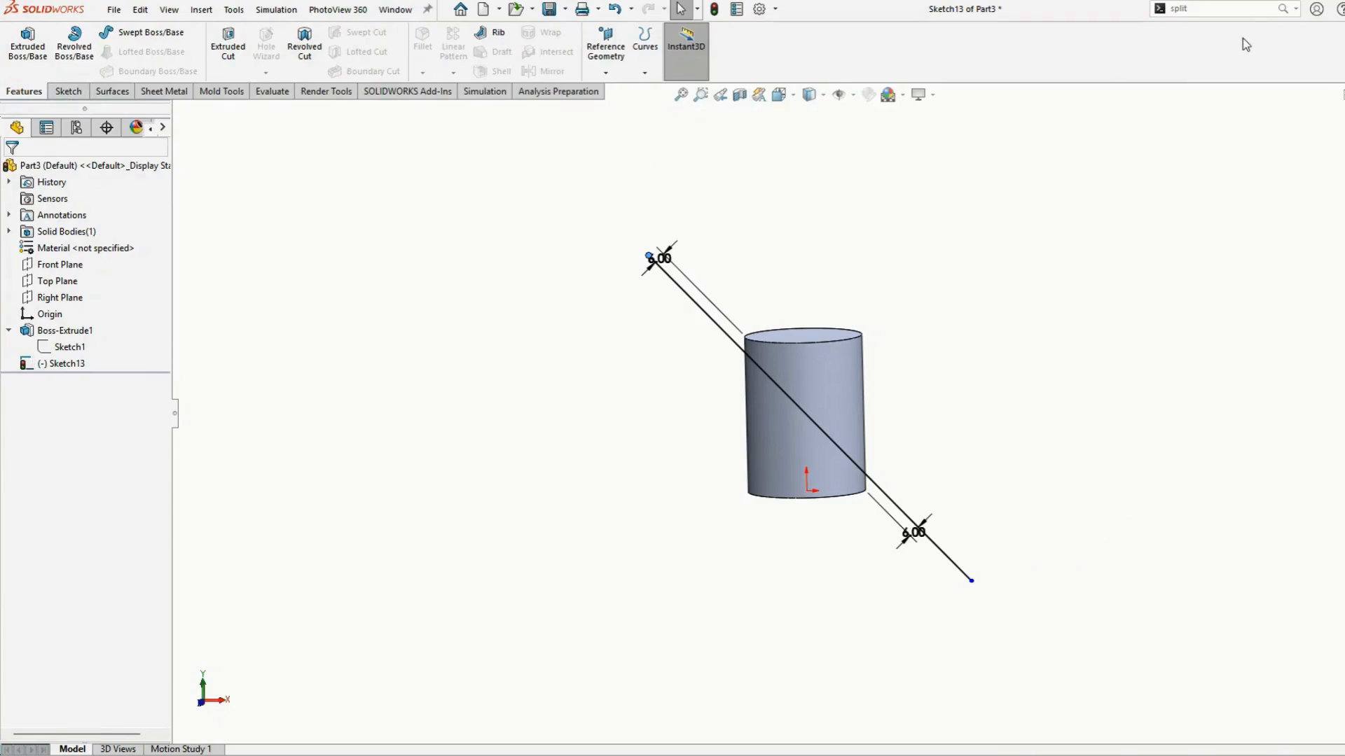
pyautogui.click(1219, 8)
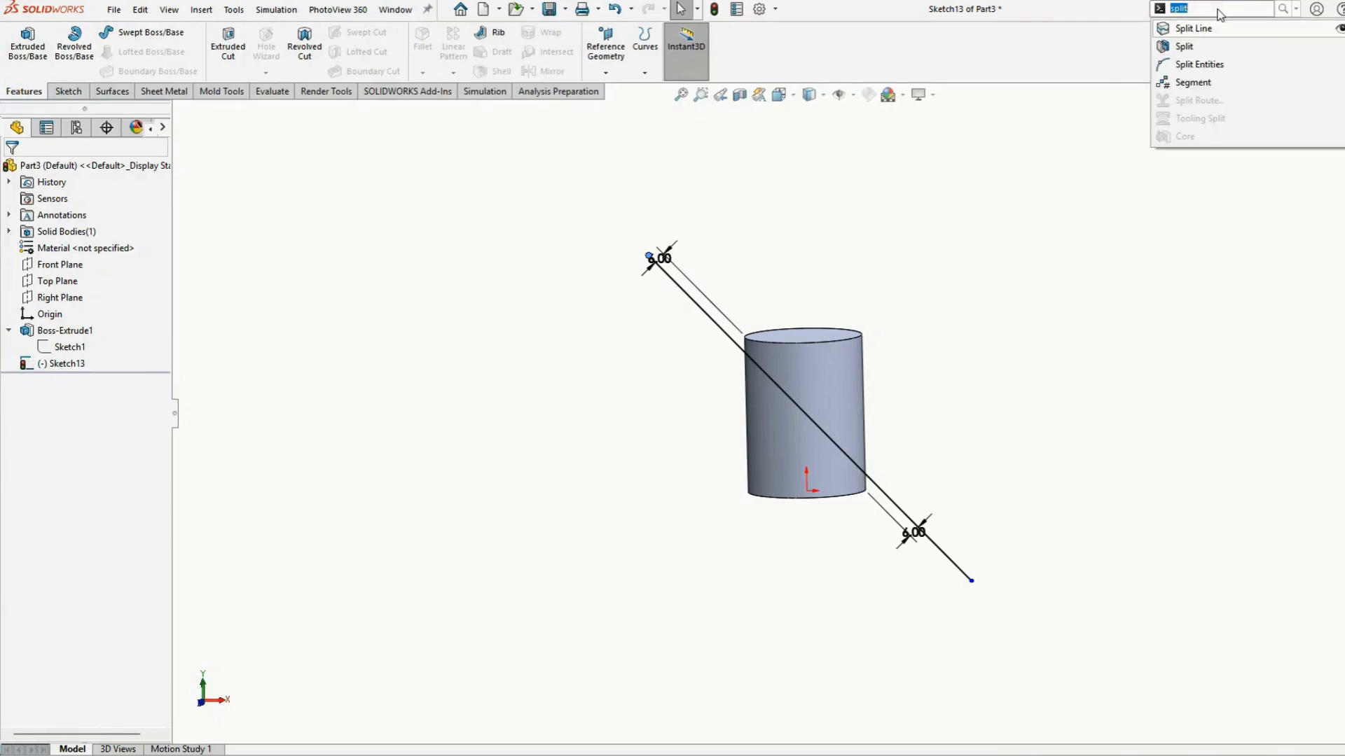
pyautogui.click(1211, 29)
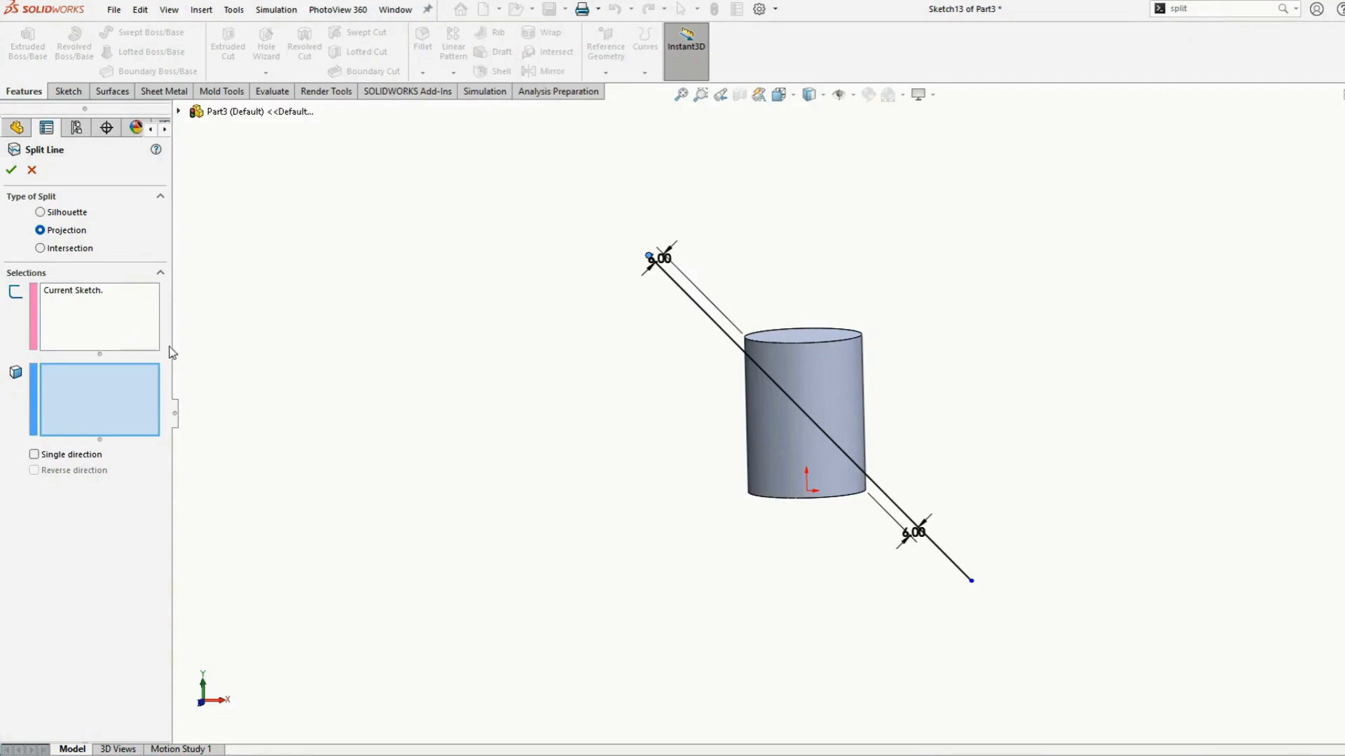
pyautogui.click(830, 390)
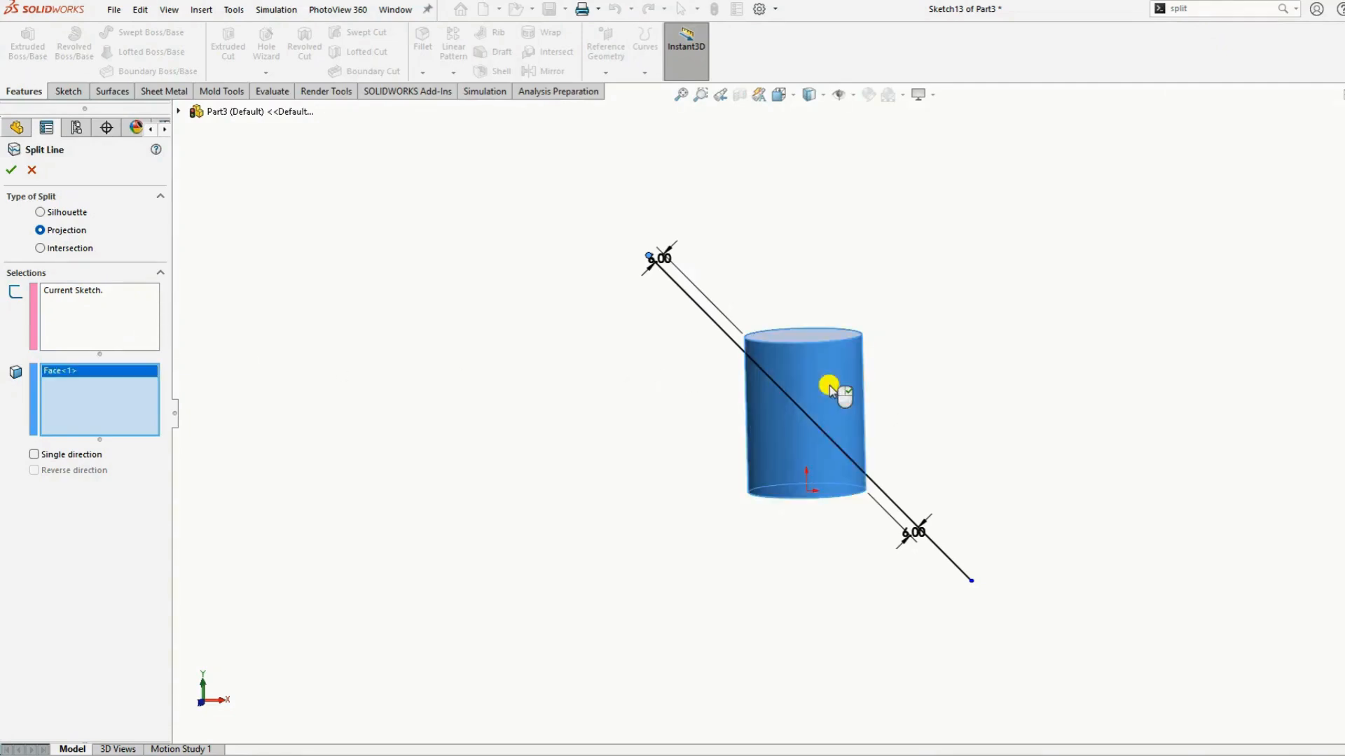
pyautogui.click(11, 172)
# Apply a Swept Cut with a 6 mm circular profile along the split line edge on the cylinder
pyautogui.moveTo(960, 420); pyautogui.dragTo(620, 548, button='middle')
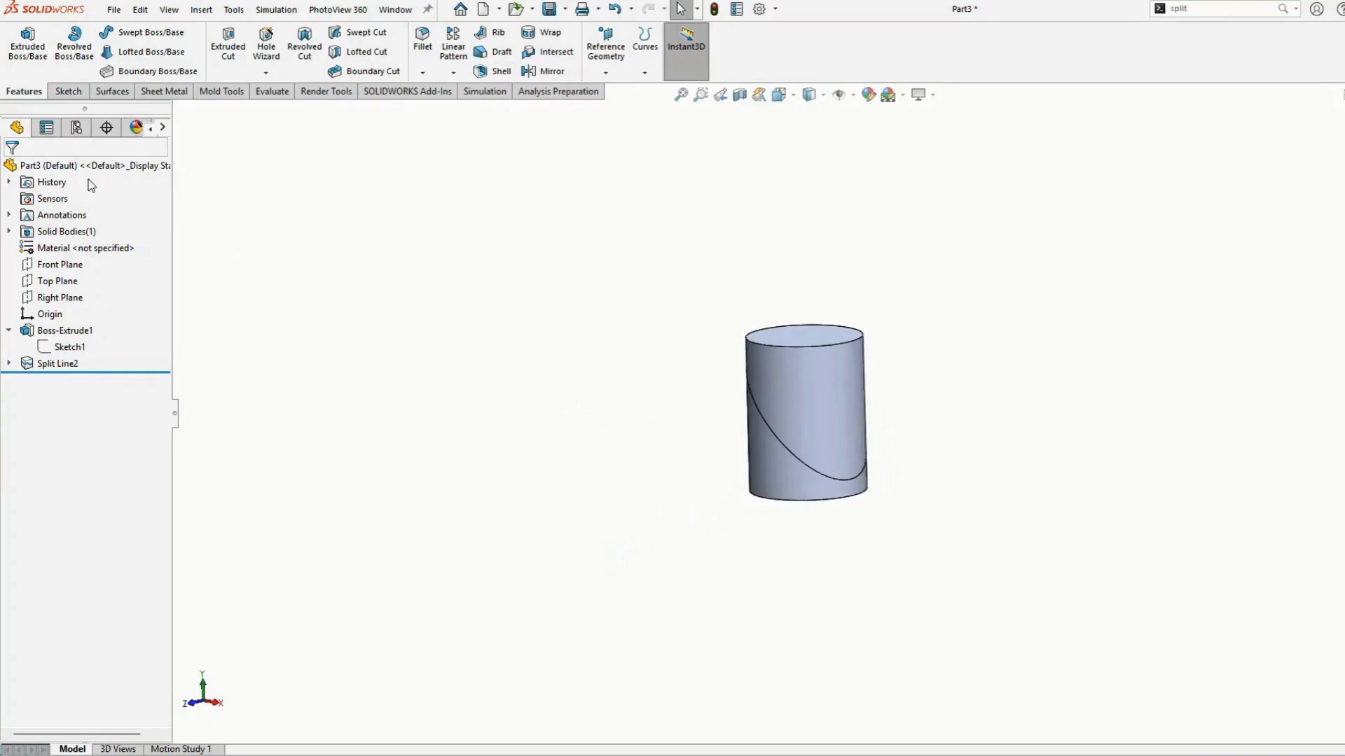
pyautogui.click(358, 33)
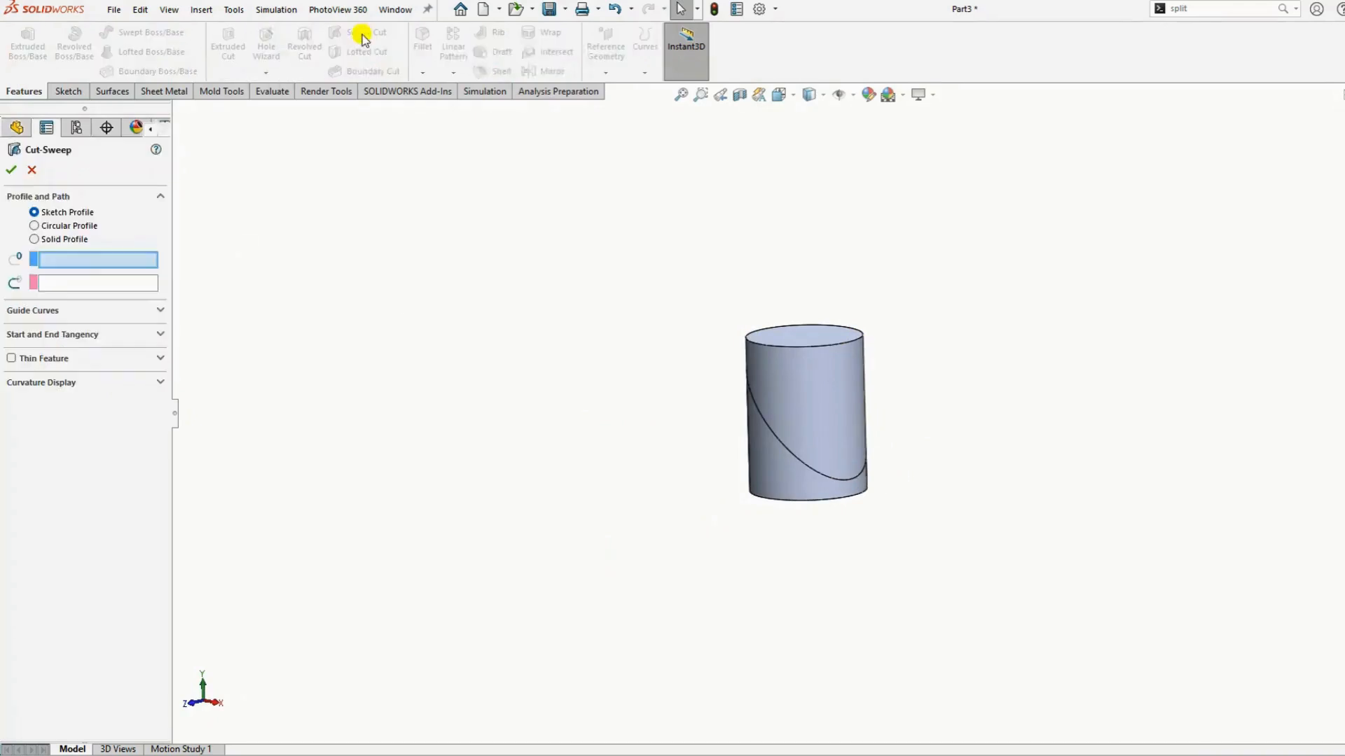
pyautogui.click(780, 441)
pyautogui.click(62, 226)
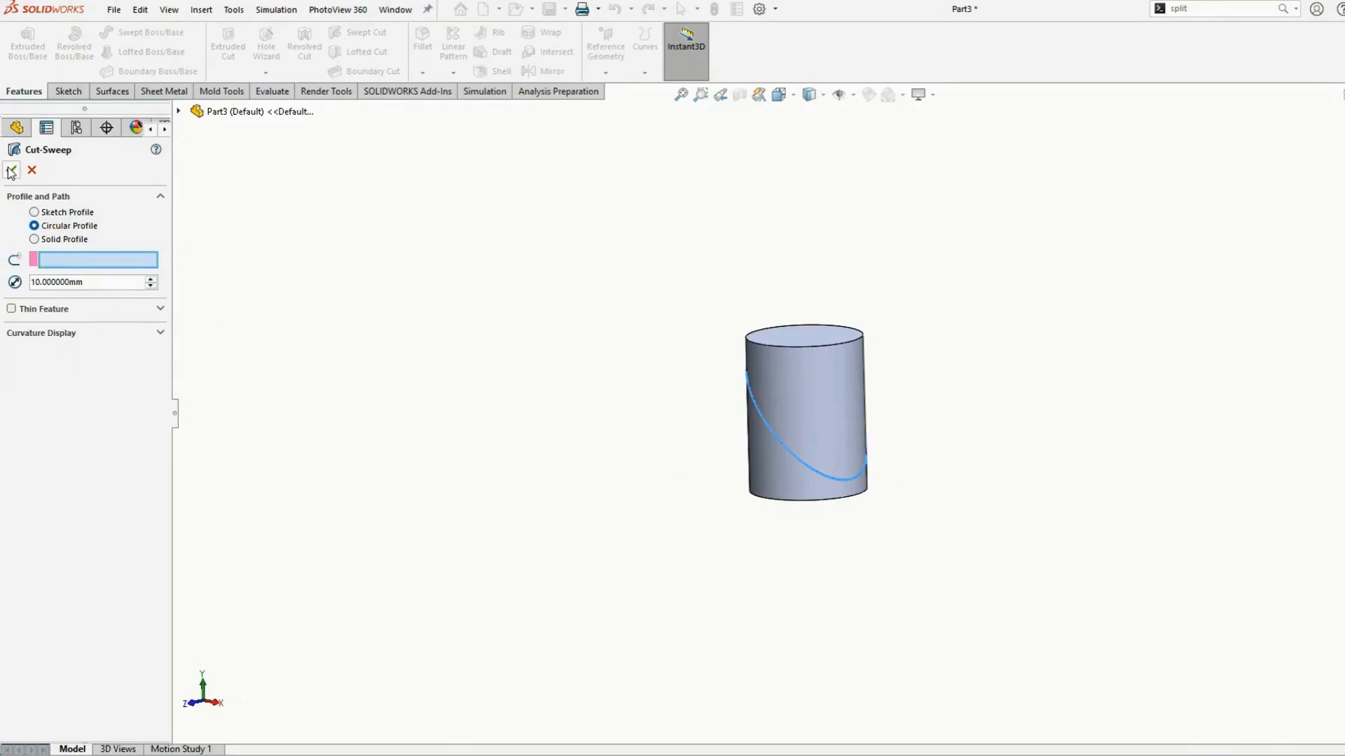
pyautogui.doubleClick(100, 283)
pyautogui.write('6')
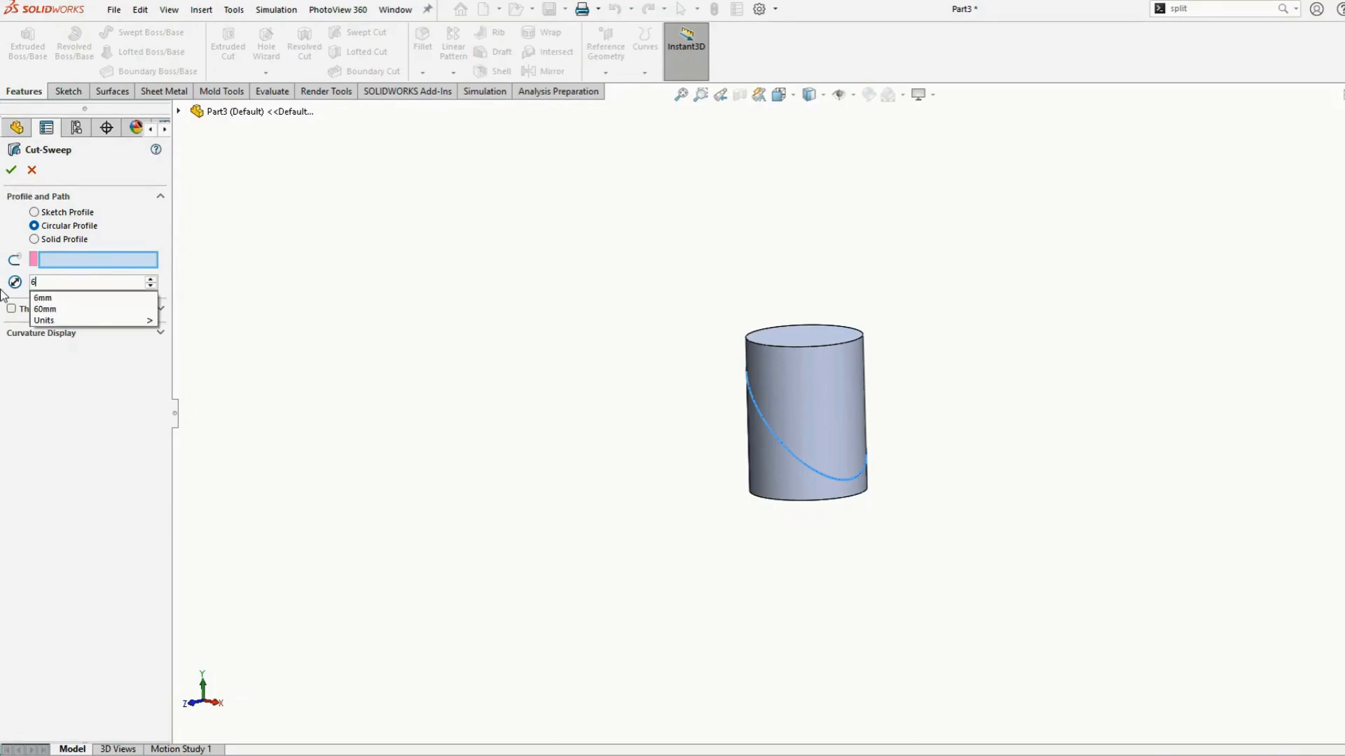
pyautogui.press('Return')
pyautogui.click(11, 171)
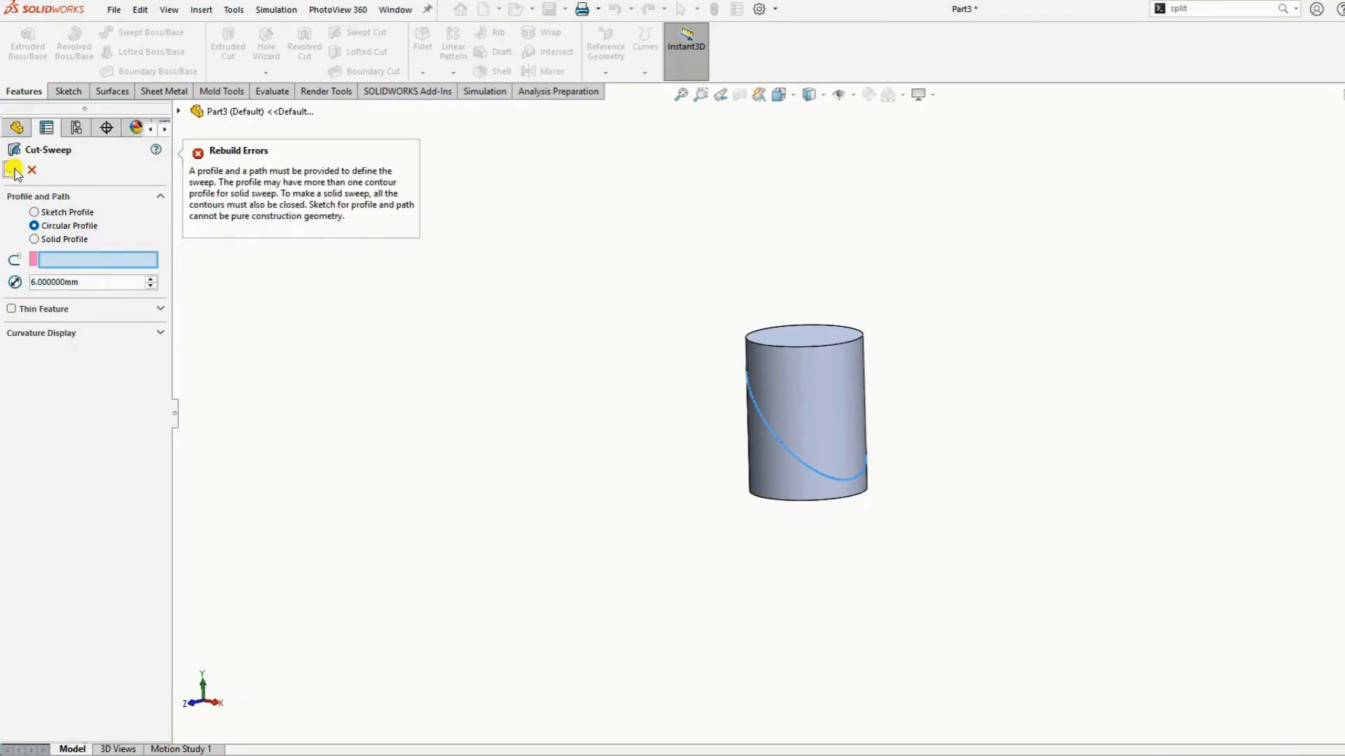
pyautogui.click(759, 414)
pyautogui.click(8, 170)
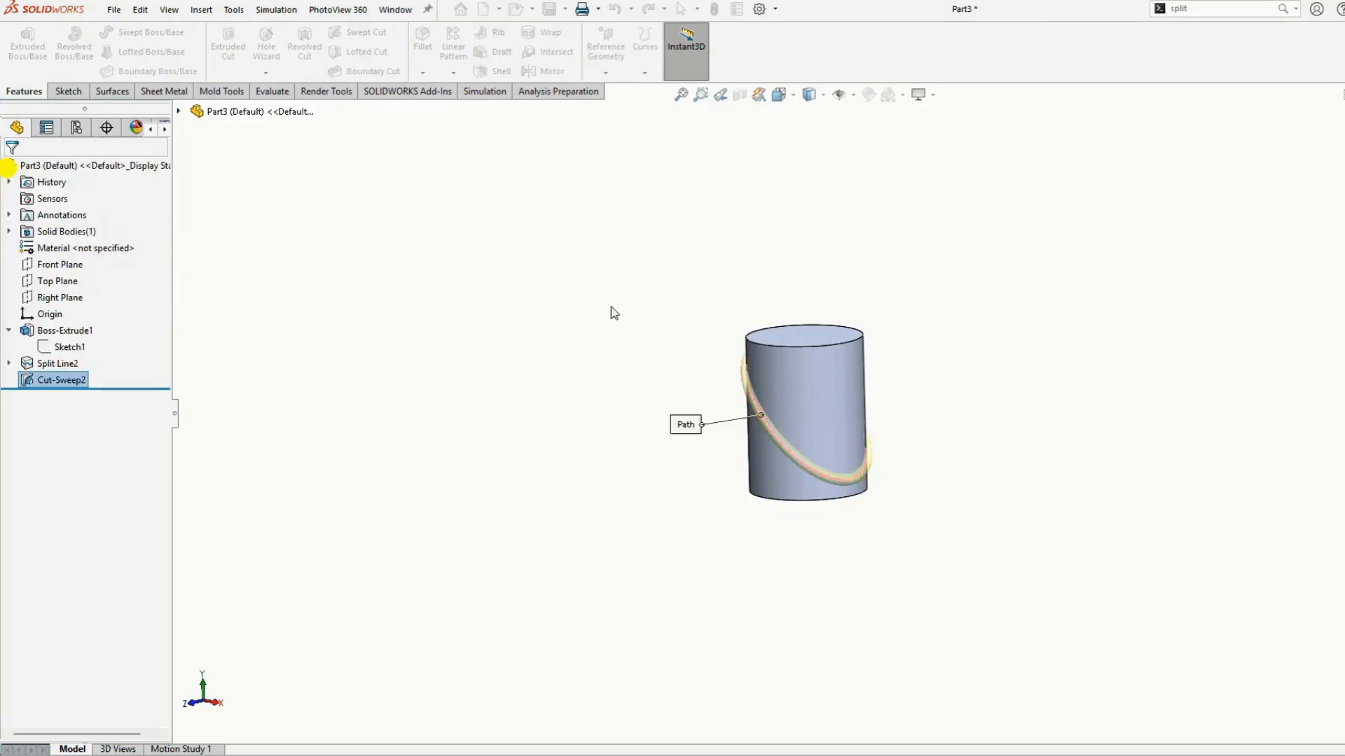
# Color the groove's cut face orange
pyautogui.scroll(-3, 849, 438)
pyautogui.moveTo(995, 440); pyautogui.dragTo(986, 437, button='middle')
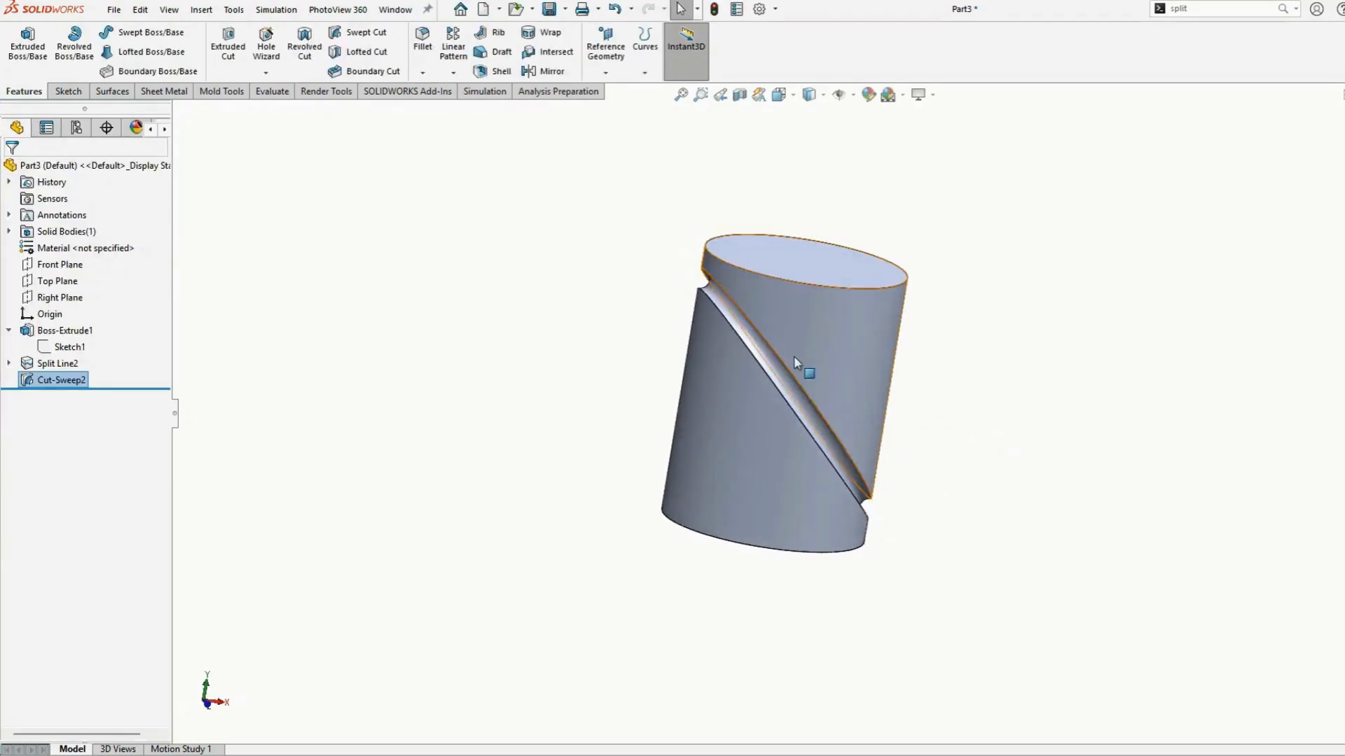
pyautogui.scroll(-4, 793, 356)
pyautogui.moveTo(861, 433); pyautogui.dragTo(648, 417, button='middle')
pyautogui.scroll(4, 807, 499)
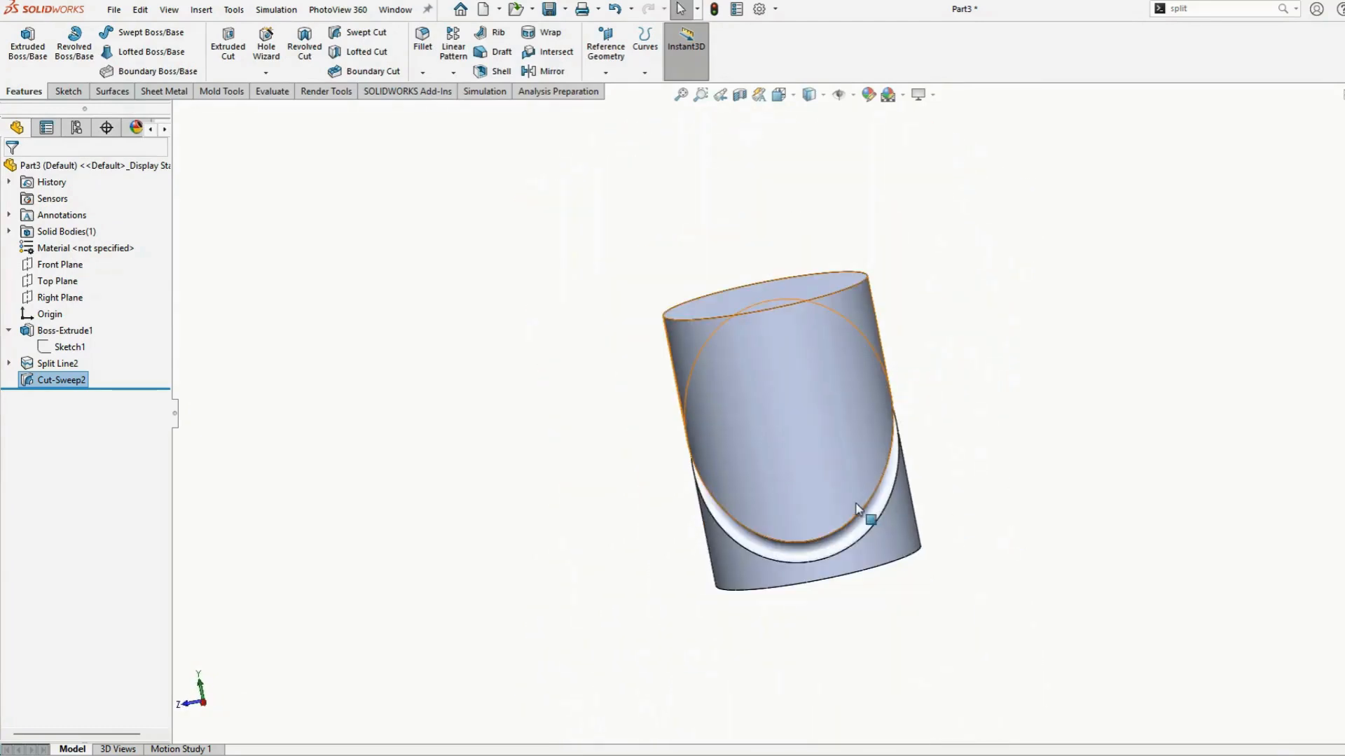
pyautogui.click(872, 518)
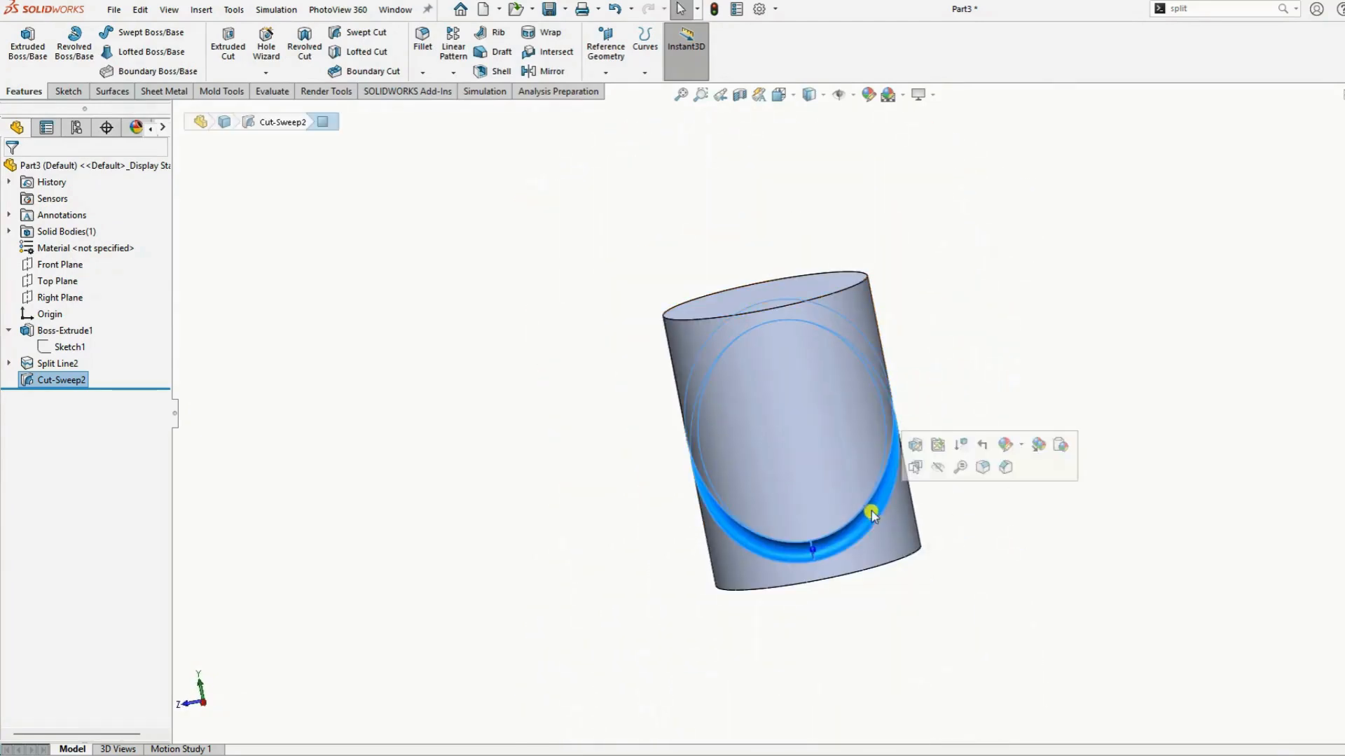
pyautogui.click(868, 96)
pyautogui.click(58, 478)
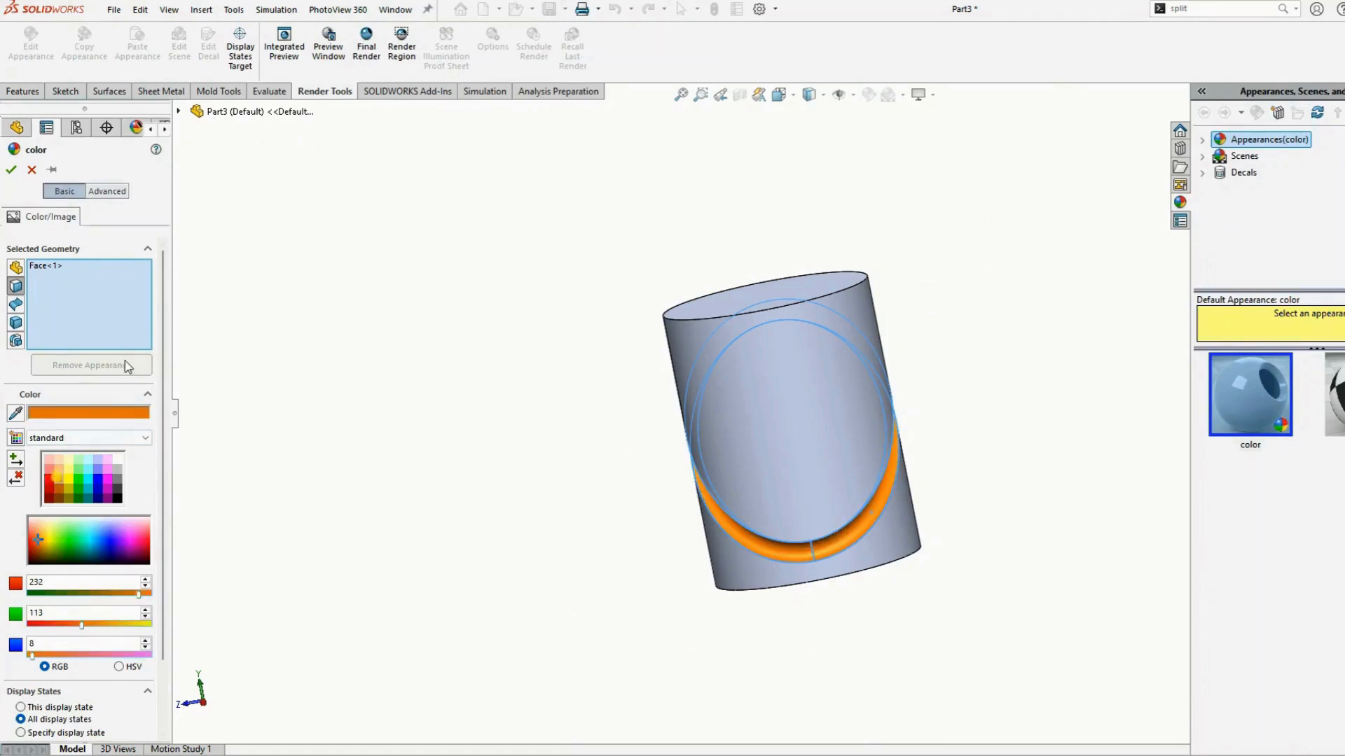
pyautogui.click(11, 170)
# Orbit and zoom around the cylinder to inspect the finished diagonal groove
pyautogui.moveTo(354, 313); pyautogui.dragTo(852, 469, button='middle')
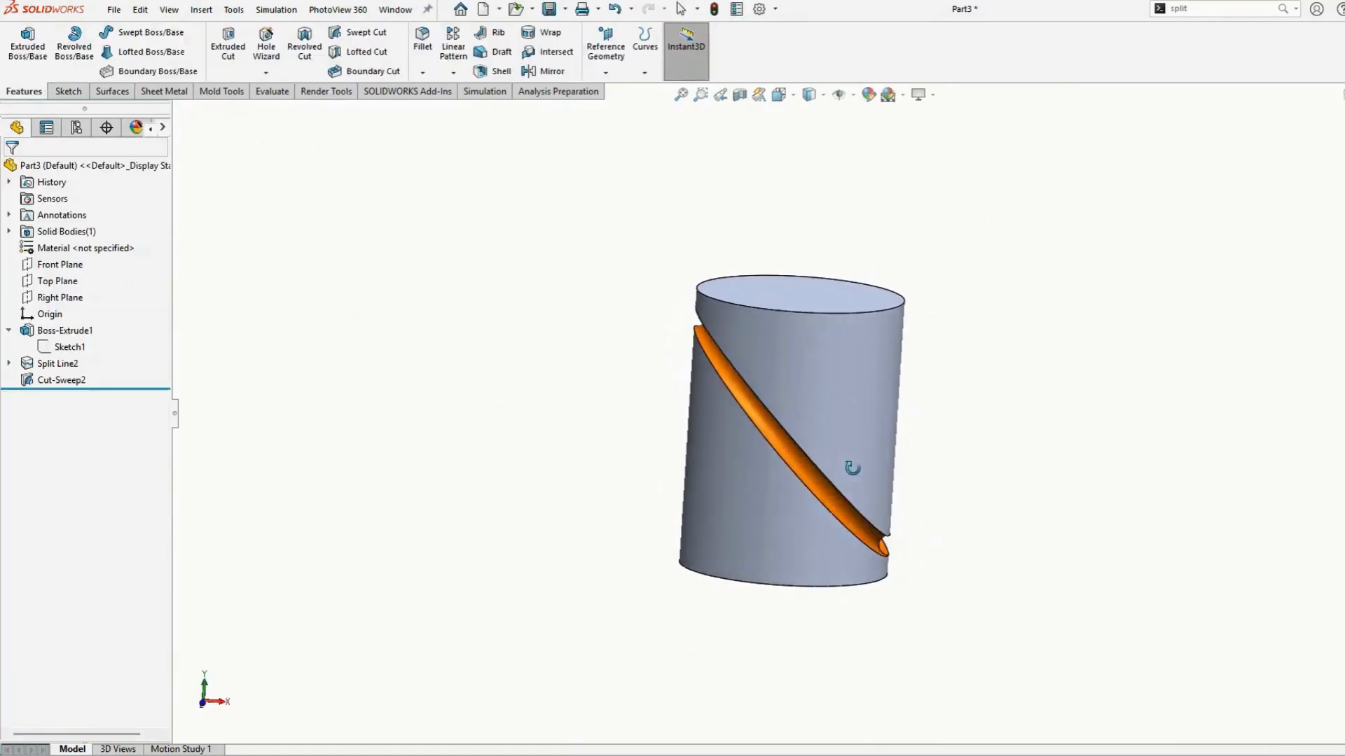
pyautogui.moveTo(751, 405); pyautogui.dragTo(826, 571, button='middle')
pyautogui.scroll(-3, 826, 368)
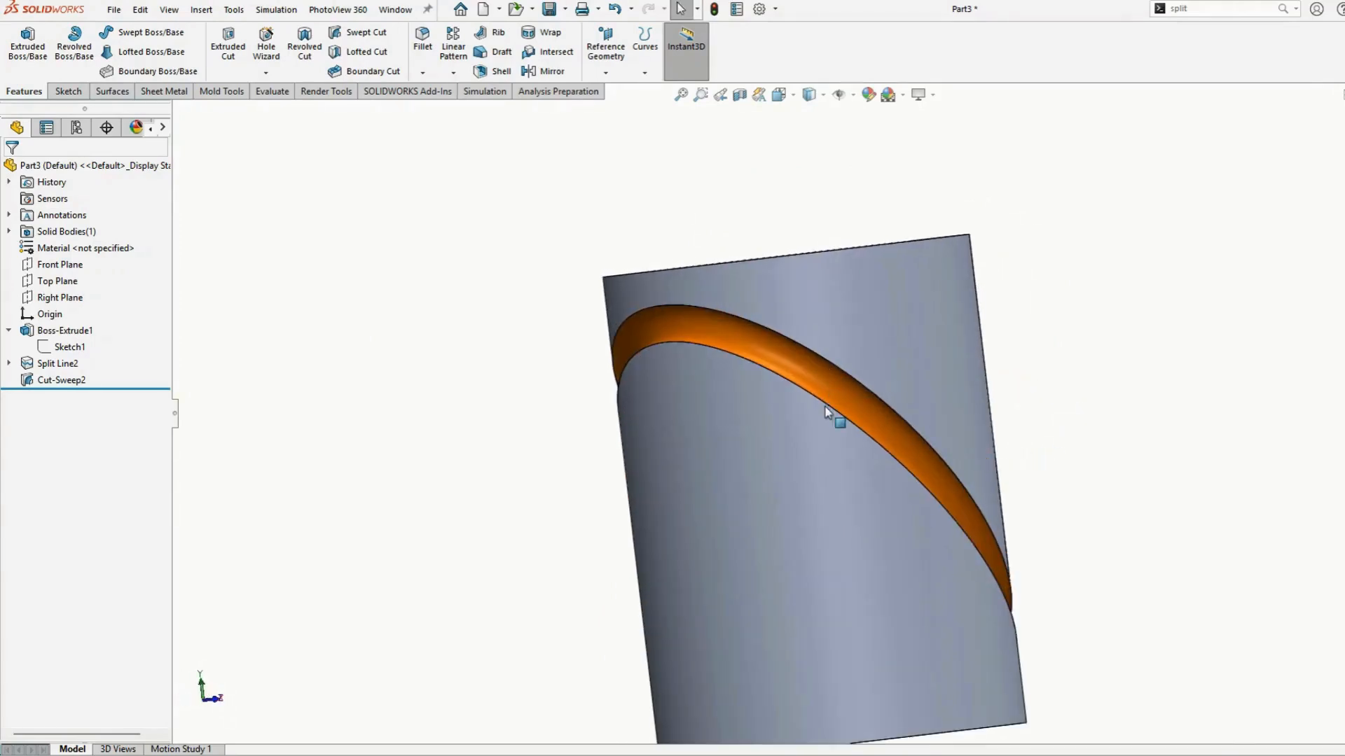
pyautogui.moveTo(827, 407); pyautogui.dragTo(1012, 374, button='middle')
pyautogui.scroll(3, 945, 436)
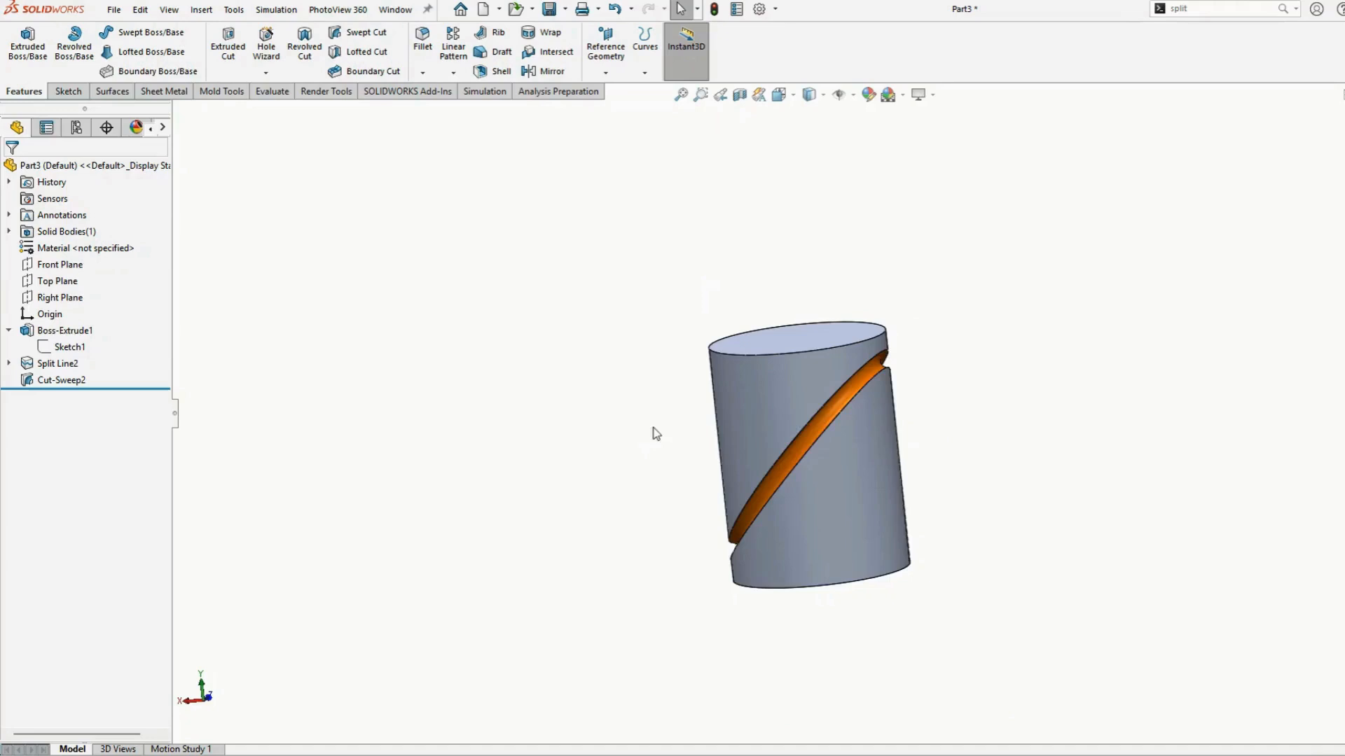
pyautogui.moveTo(960, 435); pyautogui.dragTo(1163, 438, button='middle')
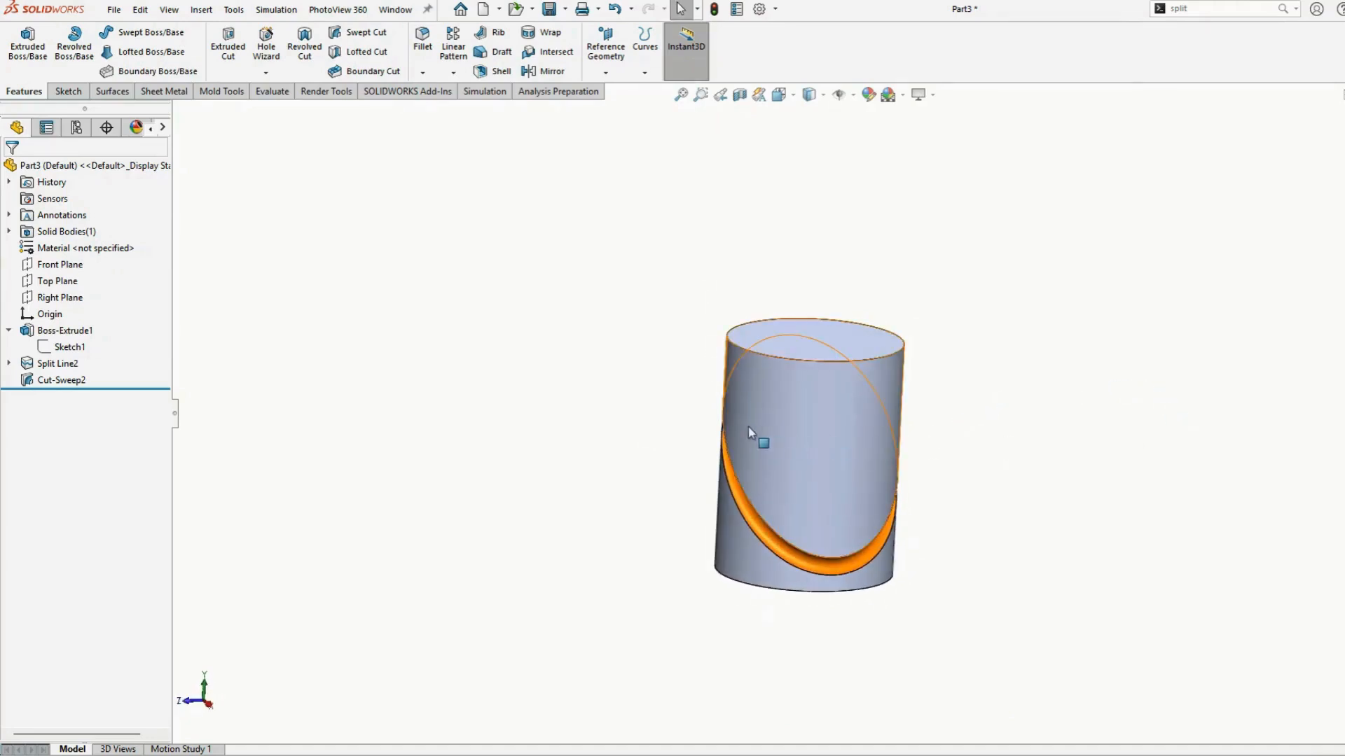
pyautogui.click(551, 35)
pyautogui.click(11, 170)
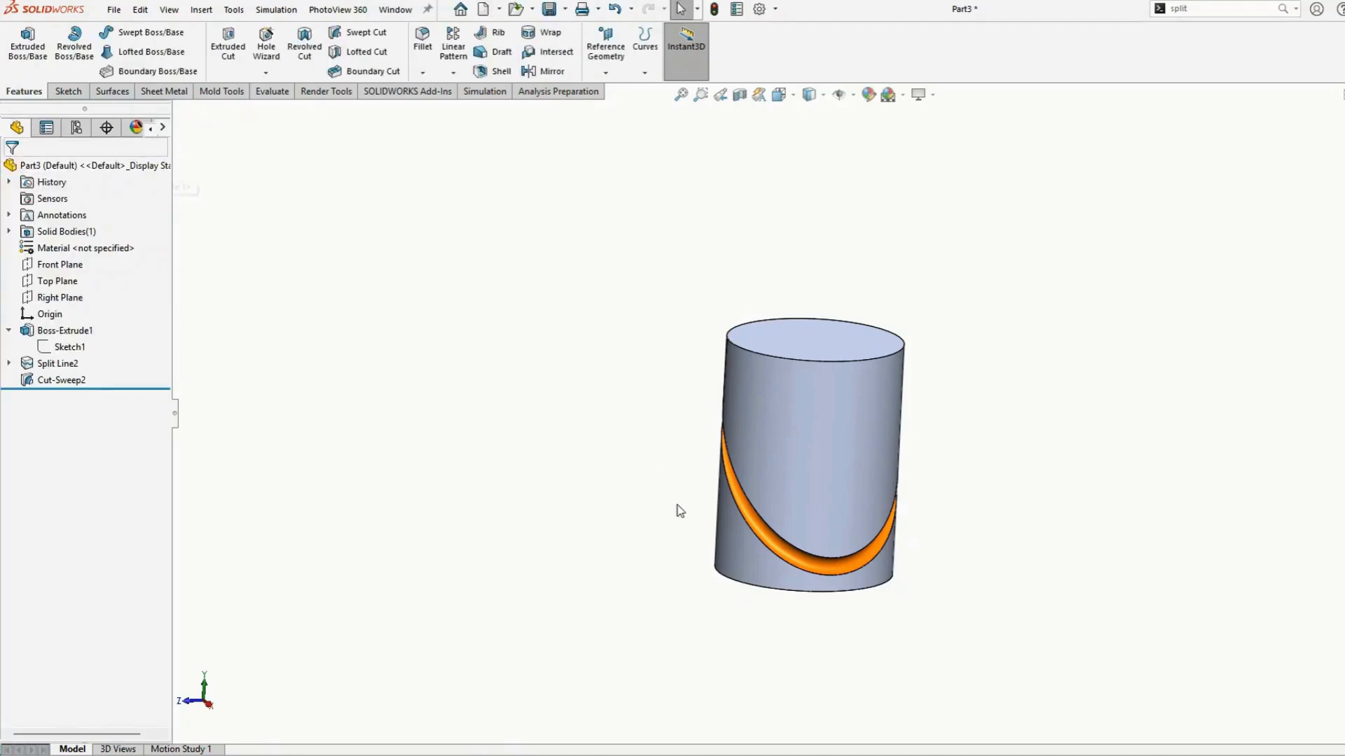
pyautogui.scroll(3, 799, 462)
pyautogui.scroll(-2, 799, 463)
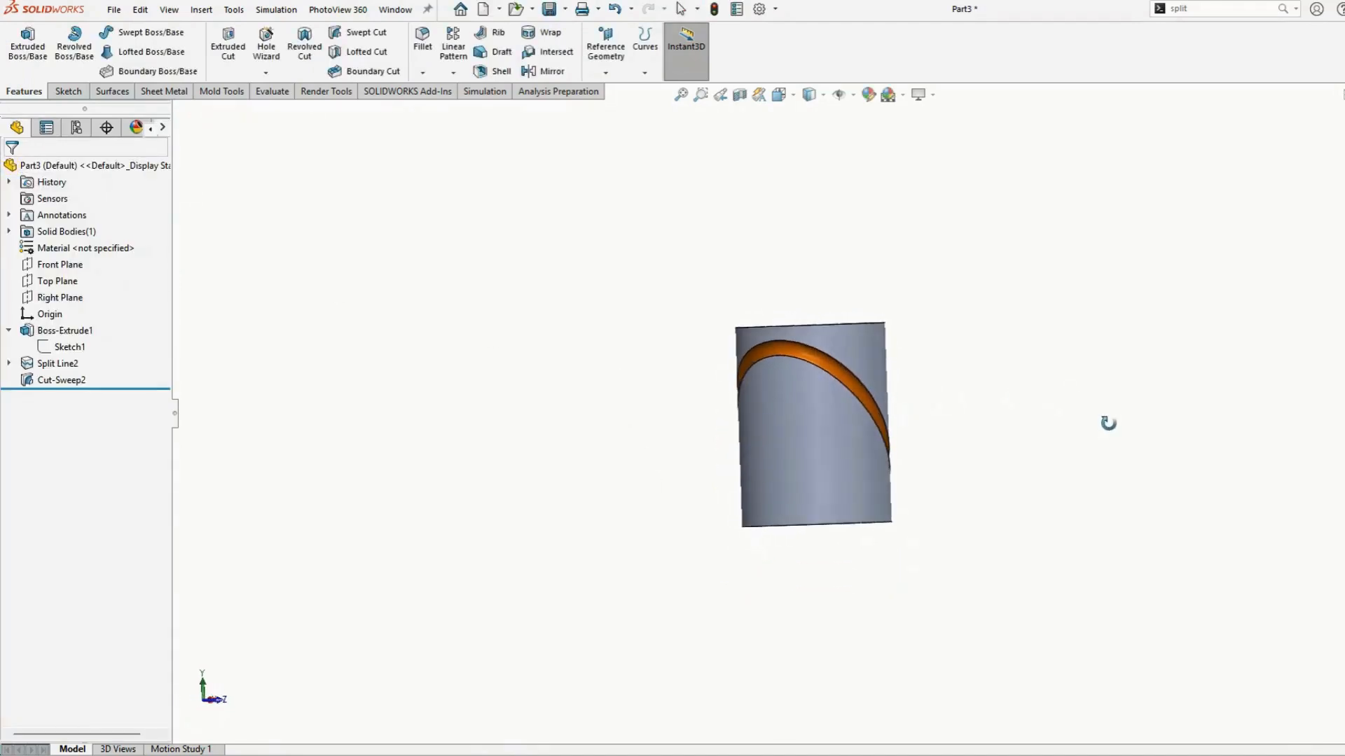